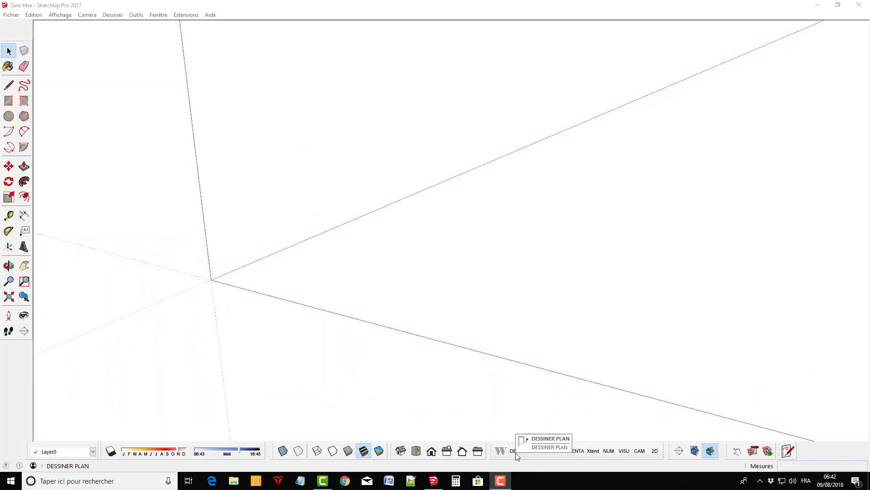
- Show the Woody DESS panel in the upper right and view the model from Top
click(516, 451)
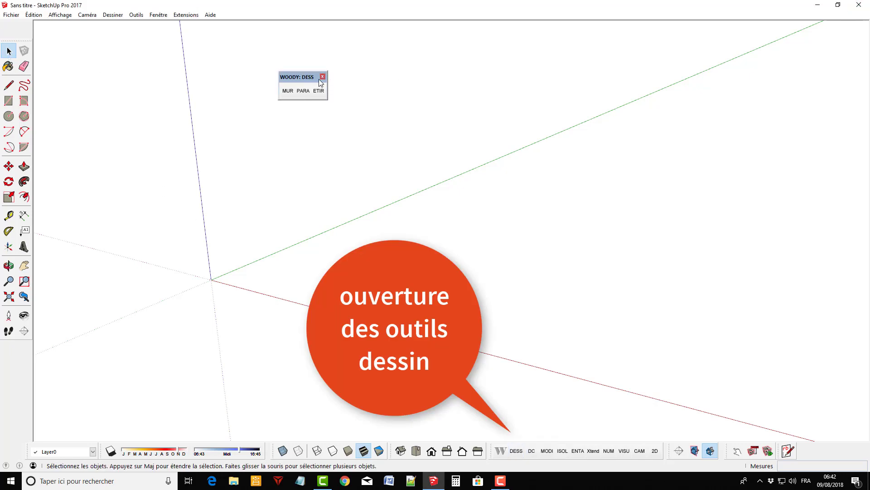
drag(300, 78, 605, 73)
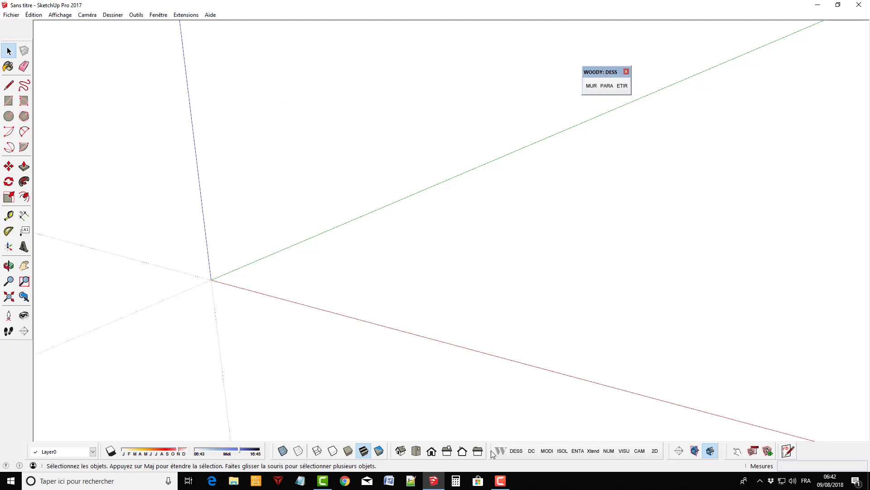
click(416, 450)
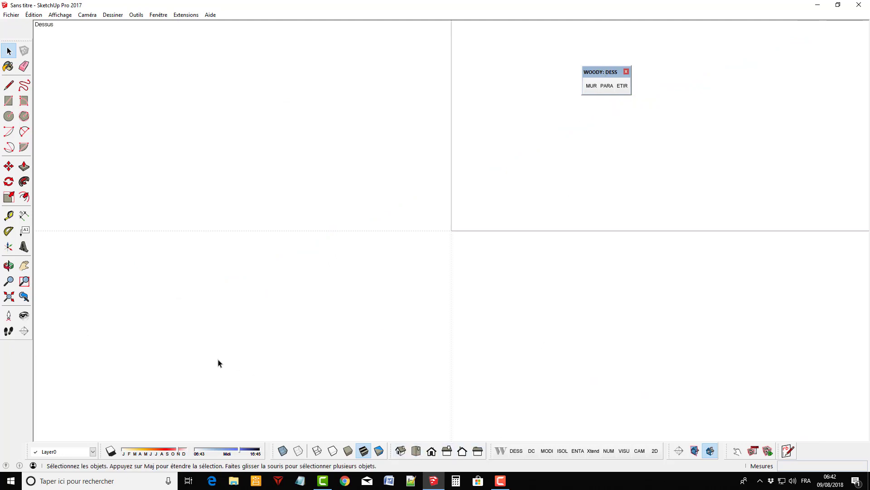
scroll(216, 361, down, 1)
scroll(659, 107, up, 1)
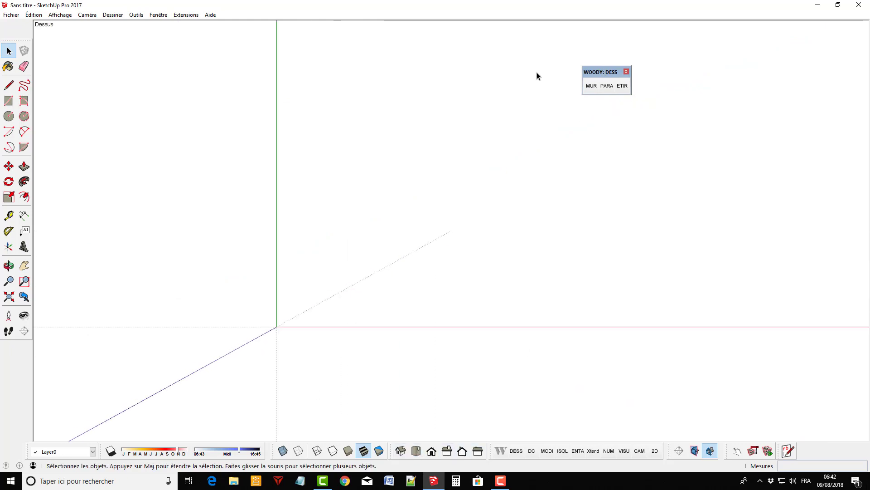
- Start a MUR exterior wall with a 0.198 m wall thickness
click(592, 85)
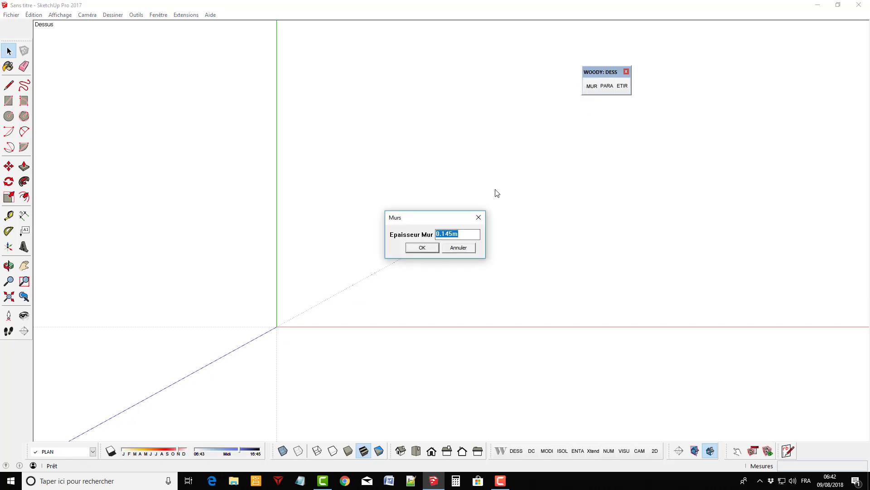
text(0.)
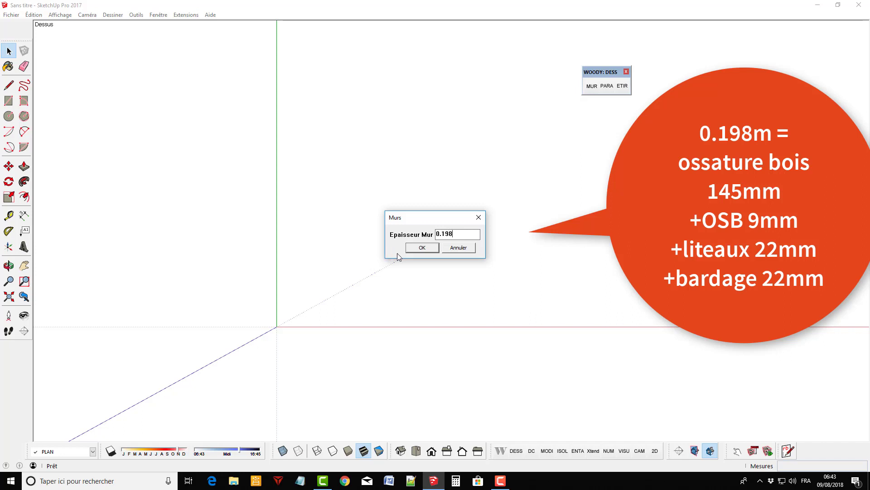
click(413, 249)
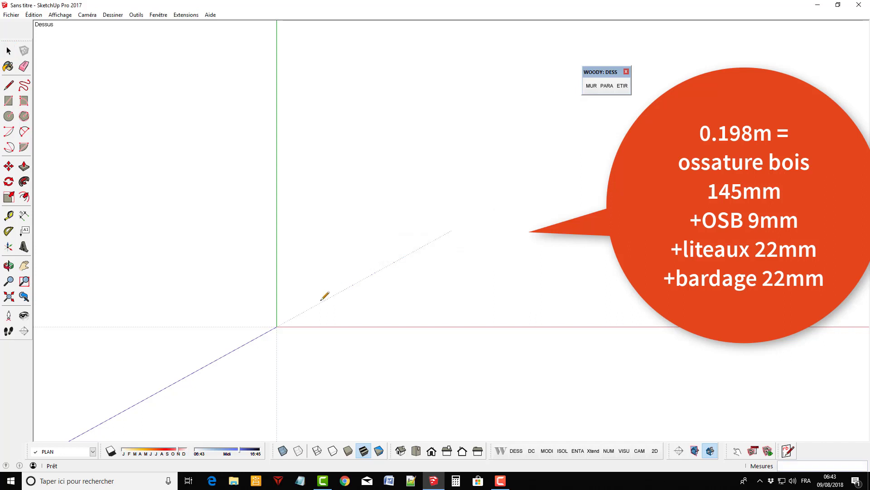
- Draw the 6 m by 8 m wall rectangle from the origin, closing it back at the origin
click(282, 324)
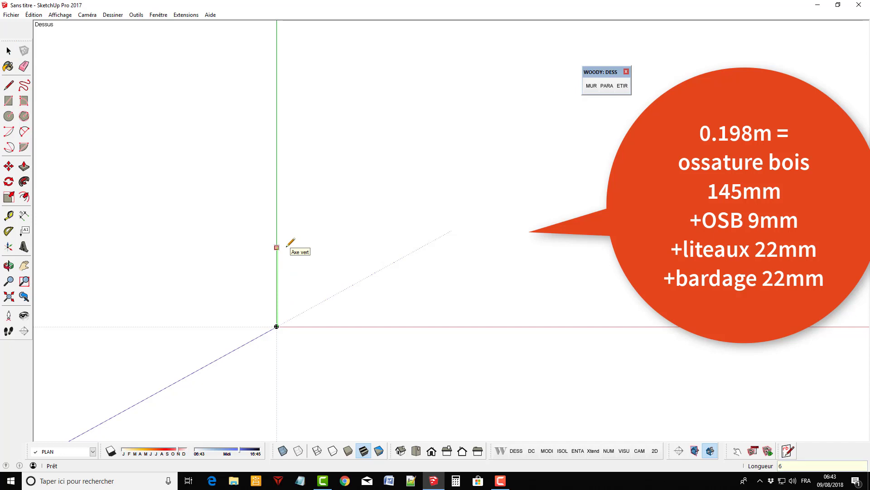
key(Return)
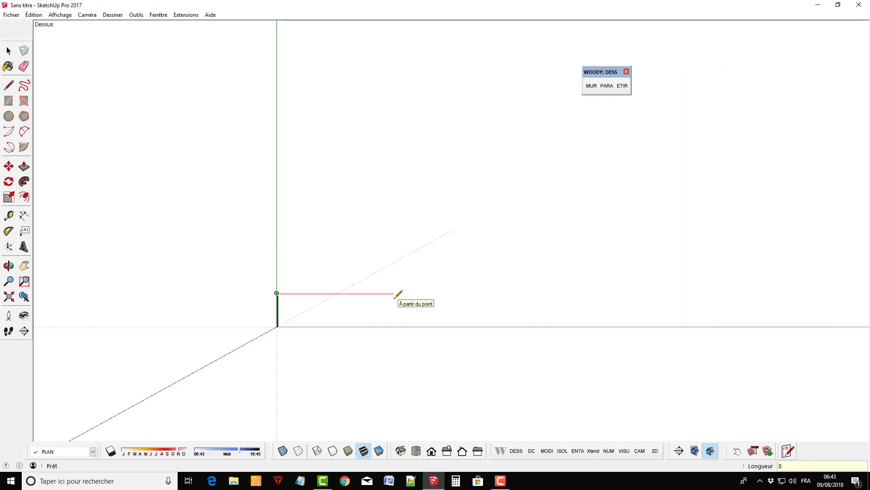
key(Return)
scroll(290, 303, up, 2)
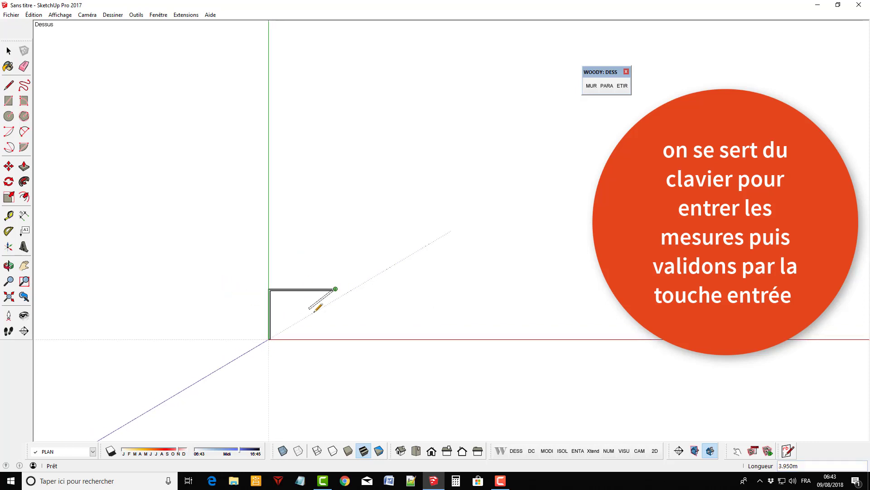
scroll(317, 307, up, 2)
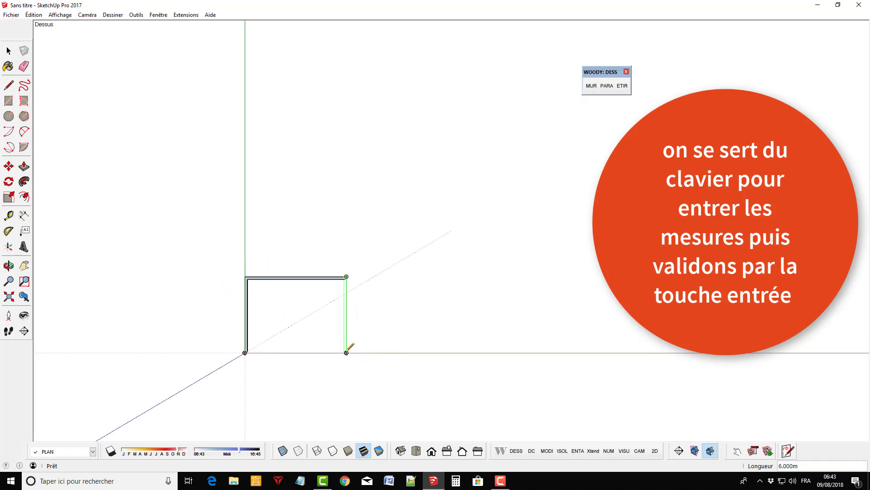
key(Return)
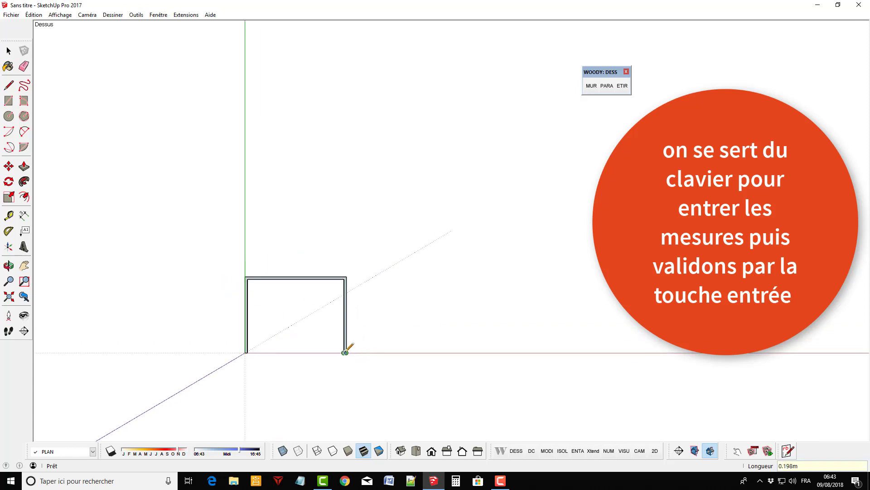
click(246, 352)
scroll(261, 354, up, 1)
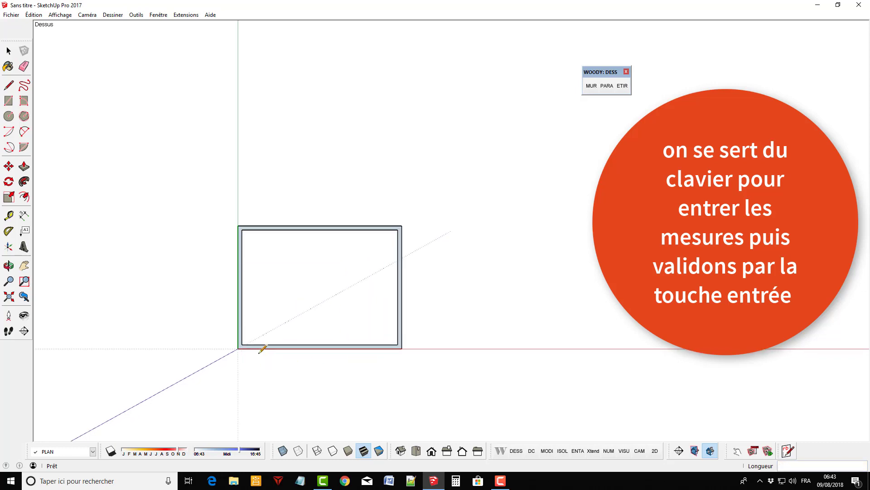
scroll(258, 323, up, 3)
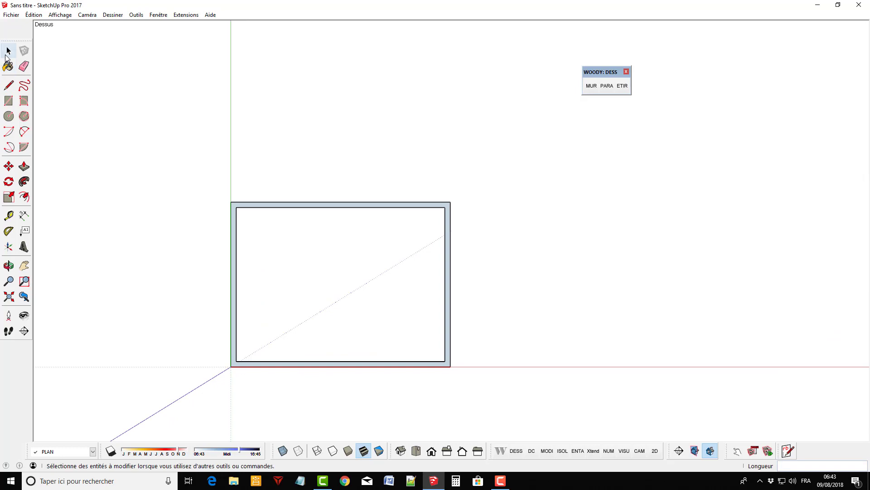
- Add a 0.145 m thick PARA partition wall 5 m from the left inner wall
click(9, 51)
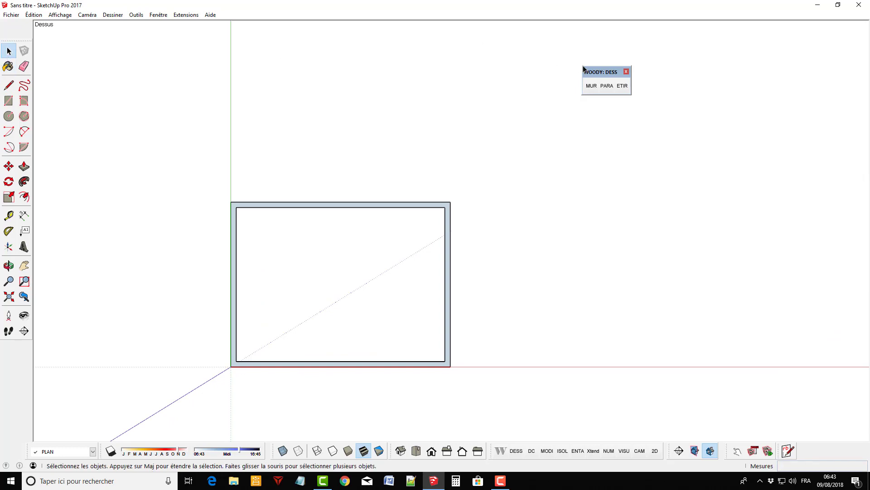
click(607, 86)
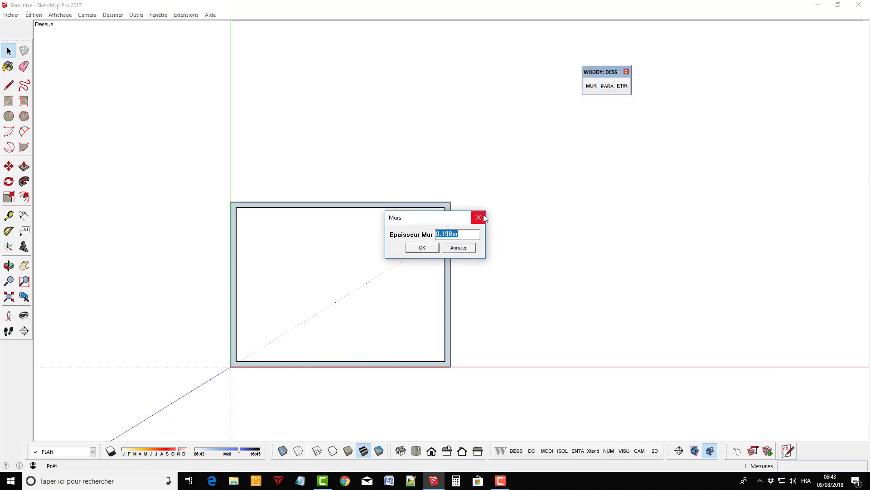
text(0.145)
click(425, 248)
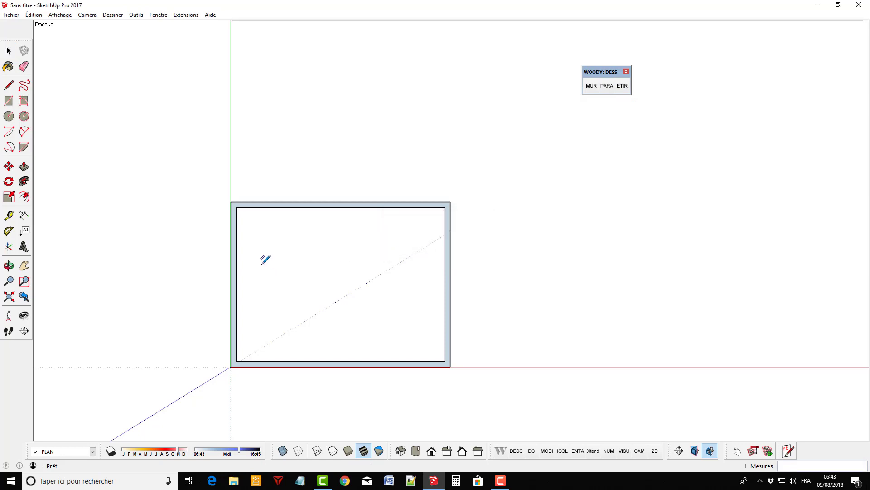
click(236, 262)
text(5)
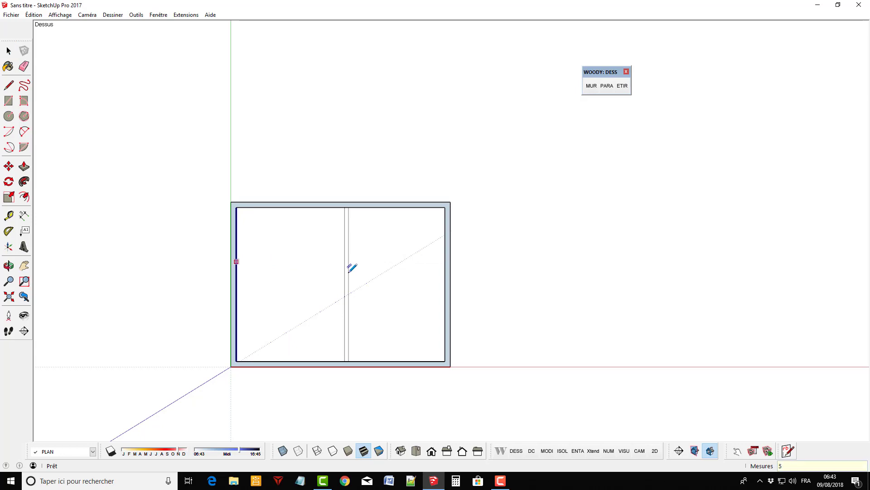
key(Return)
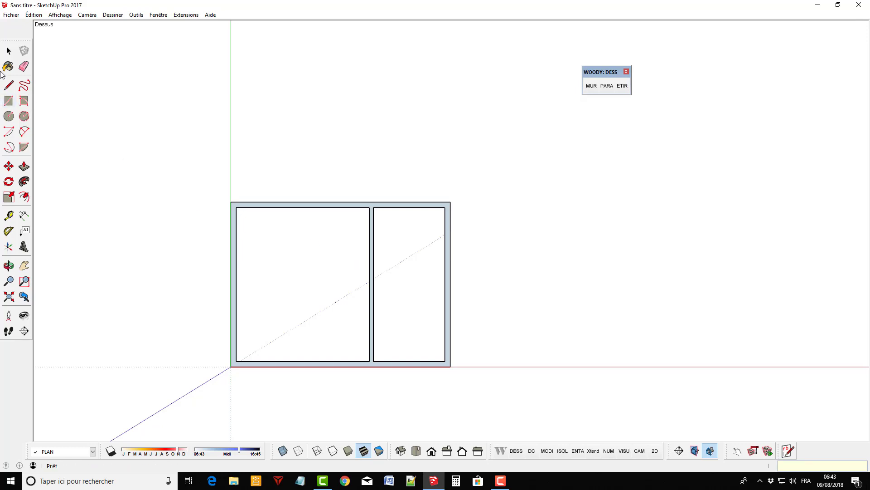
click(9, 51)
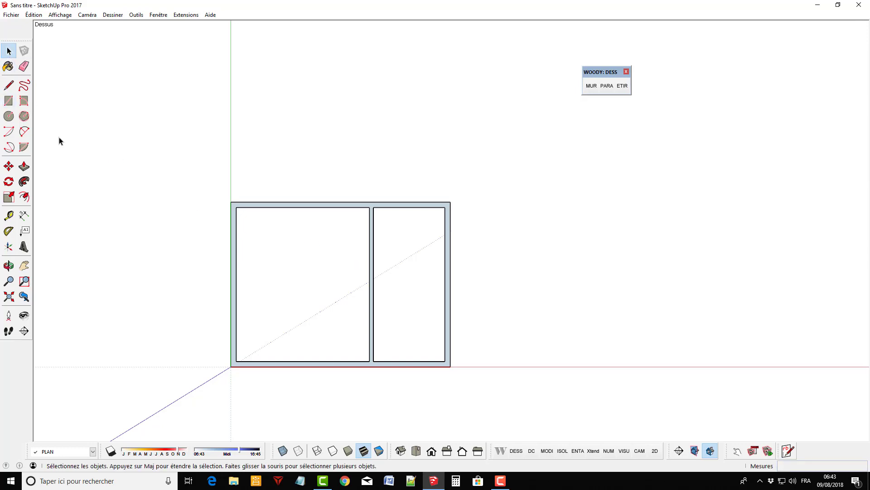
scroll(244, 305, up, 1)
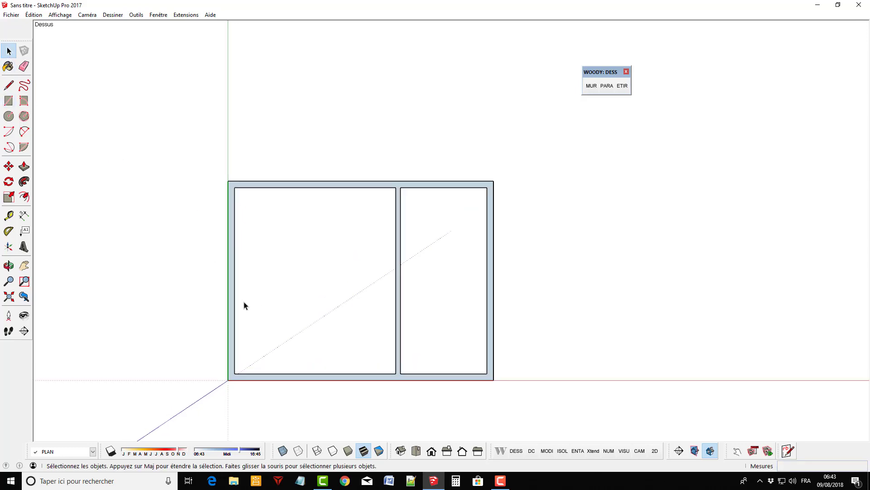
- Add Woody's automatic black dimensions (8.000, 6.000, 4.855, 2.604 m) from PLAN DESSIN
click(502, 450)
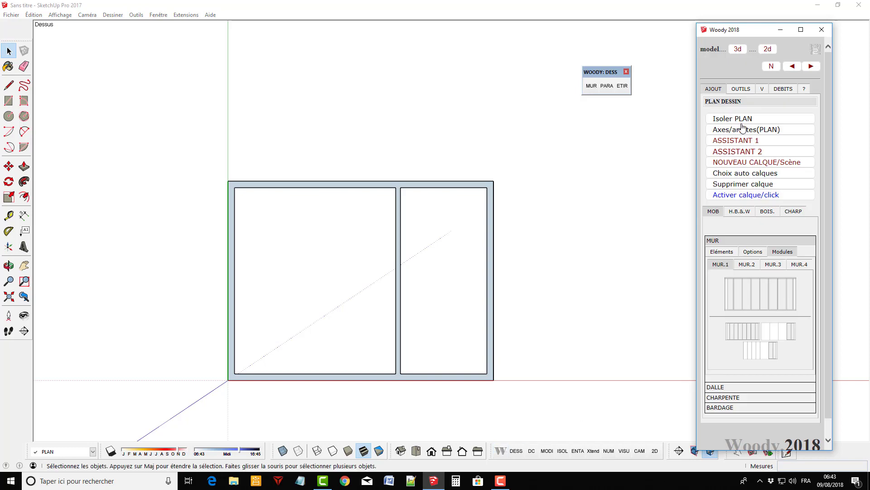
click(721, 102)
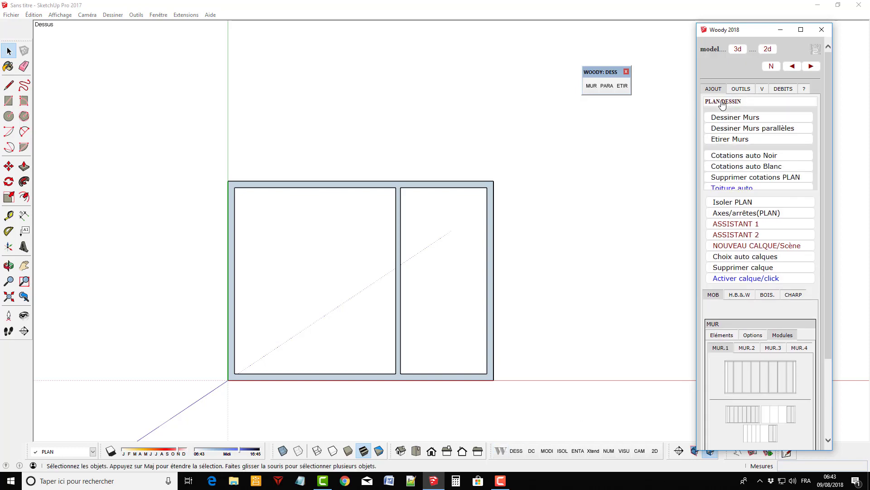
click(726, 156)
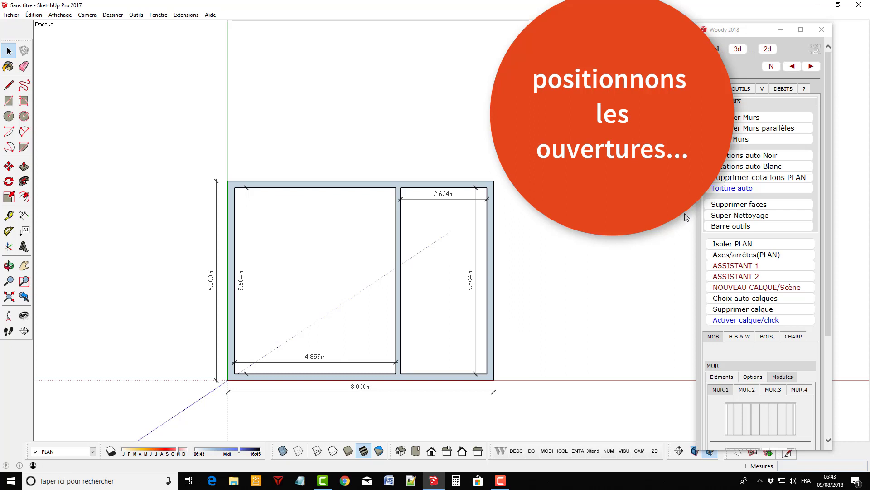
scroll(297, 414, up, 1)
scroll(299, 414, up, 2)
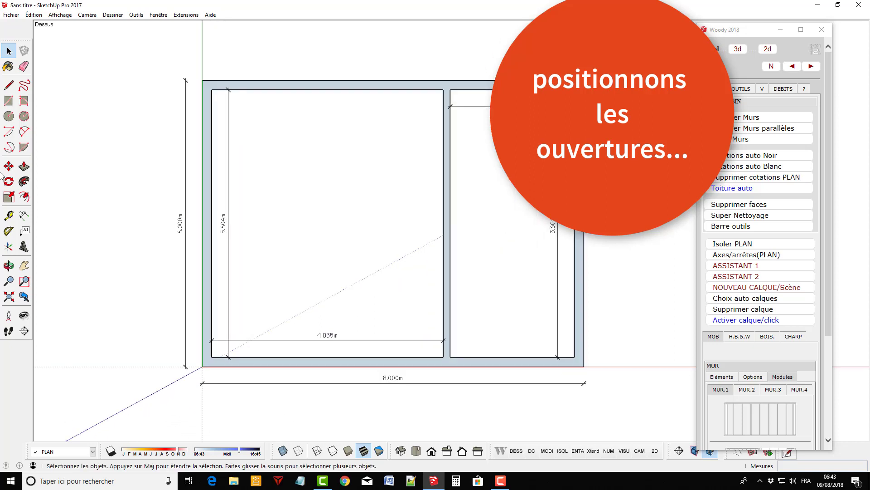
- Place vertical guides at 1.45 m, 2 m and 5.8 m from the left wall, plus 0.93 m beyond
click(9, 217)
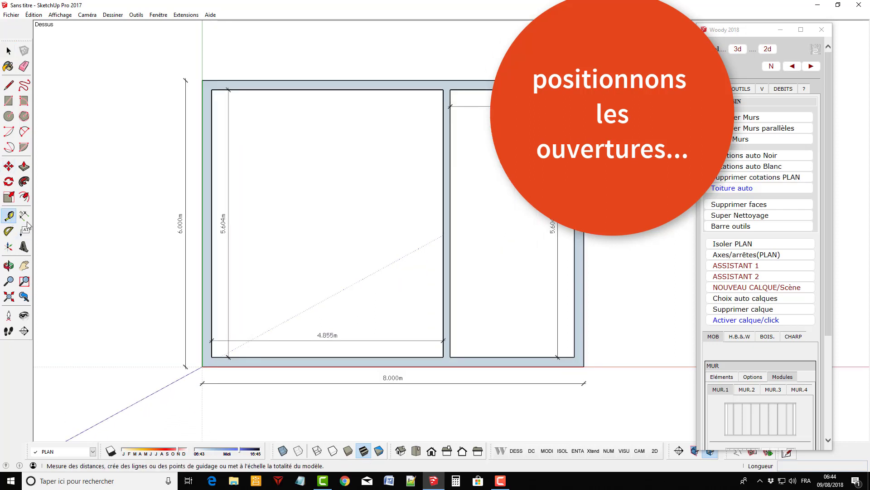
click(203, 245)
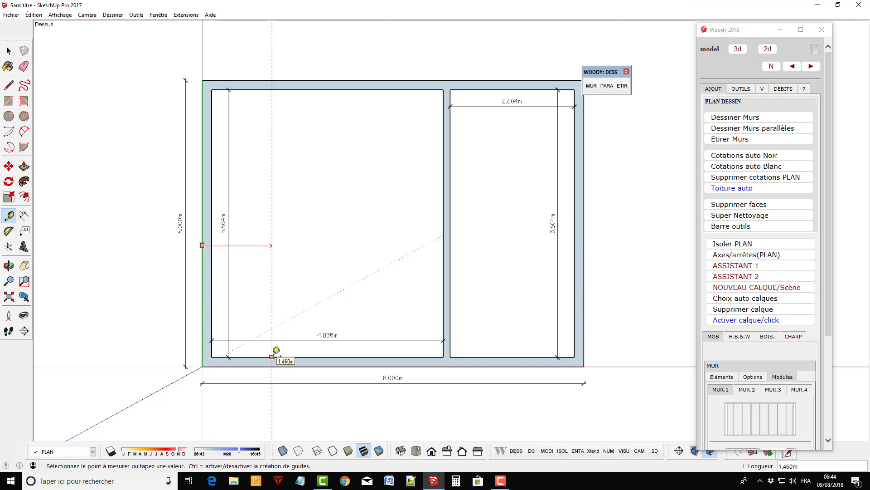
text(1.45)
key(Return)
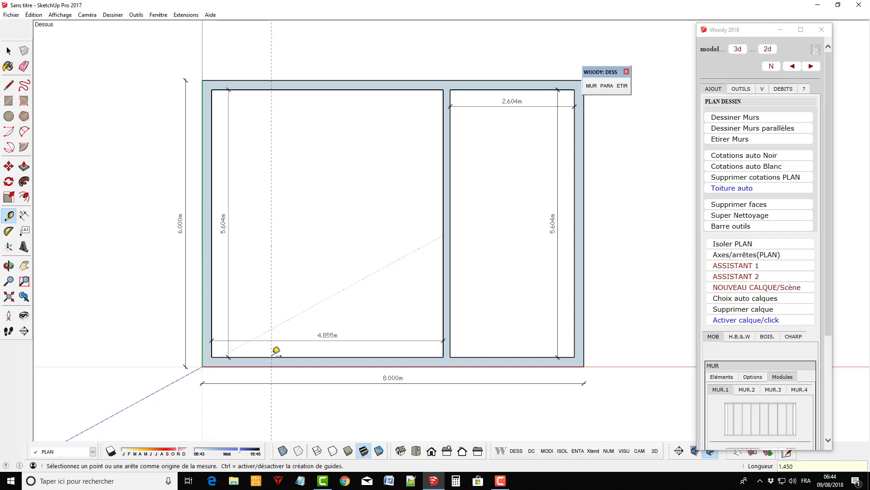
click(272, 304)
text(2)
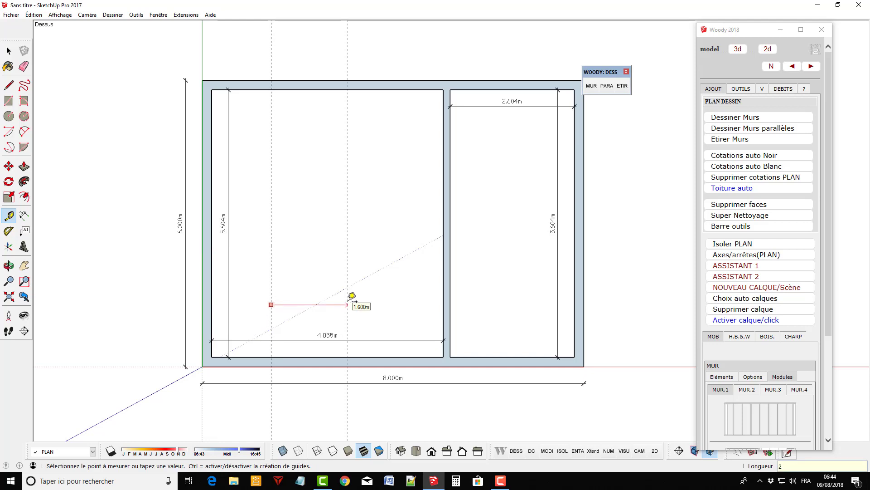
key(Return)
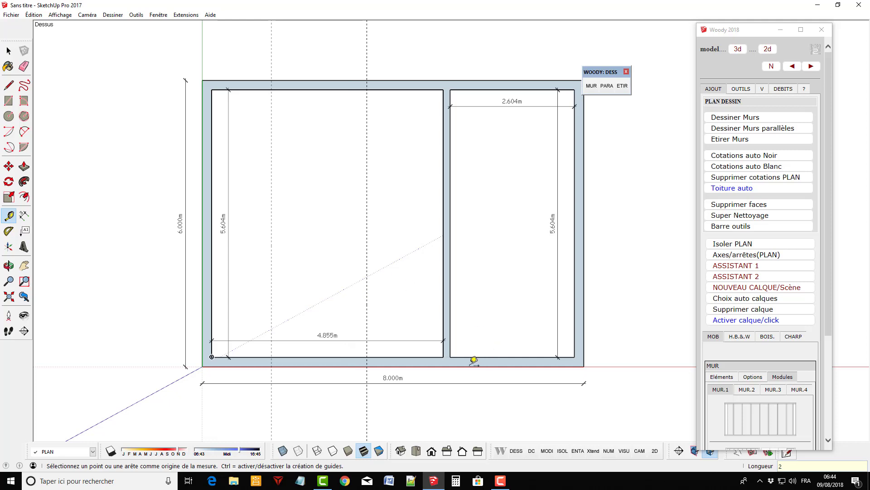
click(202, 316)
text(5.8)
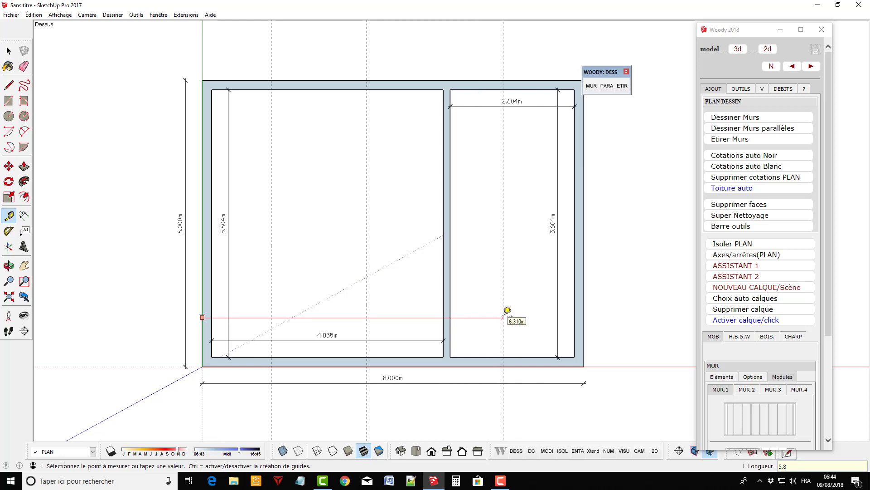
key(Return)
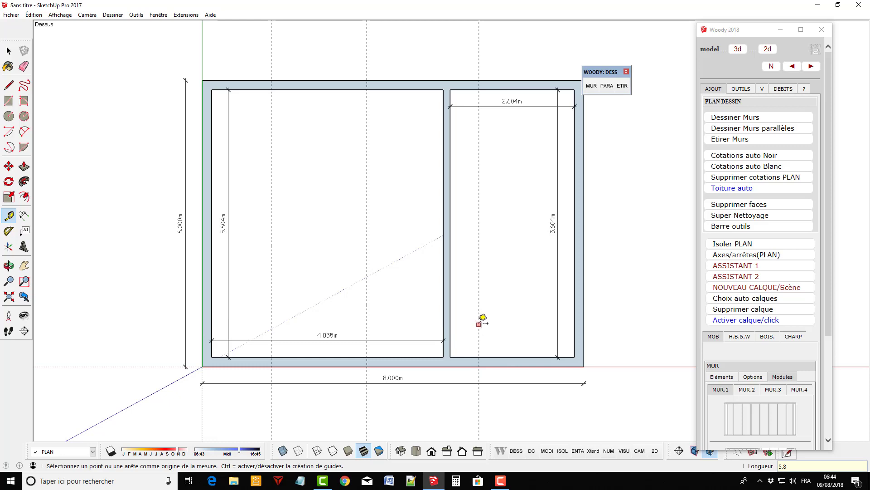
click(480, 321)
text(0.93)
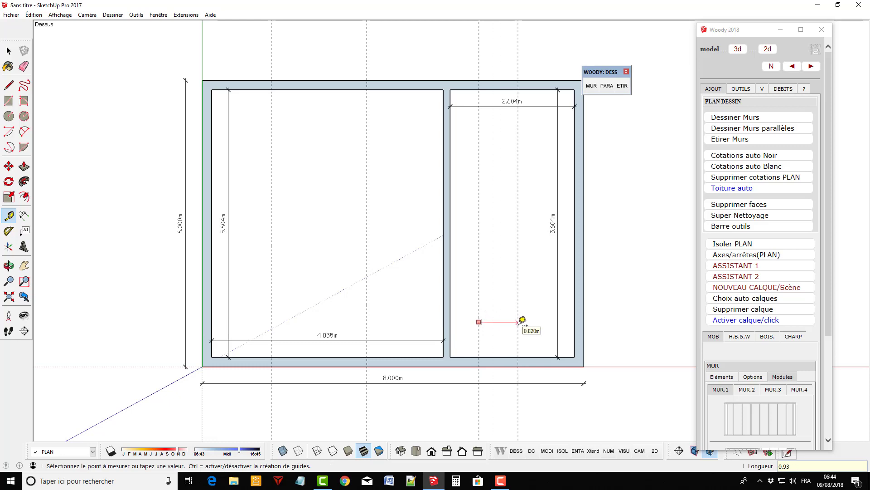
click(522, 320)
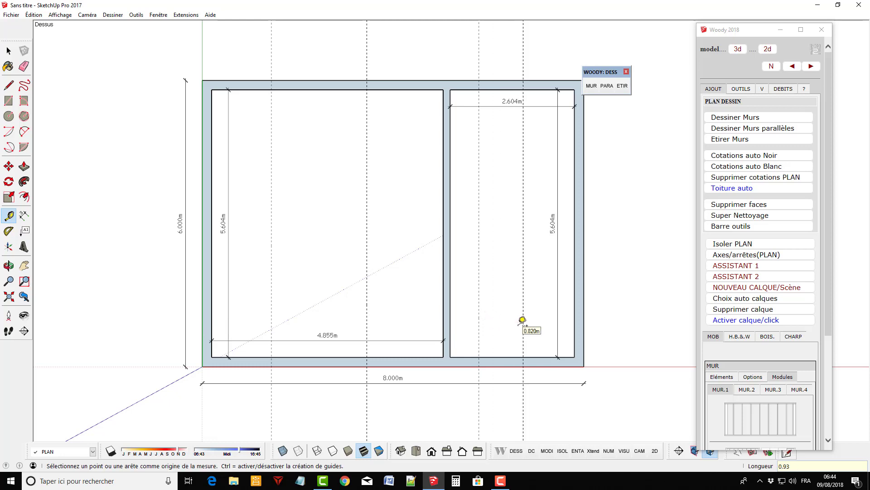
- Draw the 2 m and 0.93 m wide, 0.198 m deep opening rectangles across the bottom wall
click(9, 101)
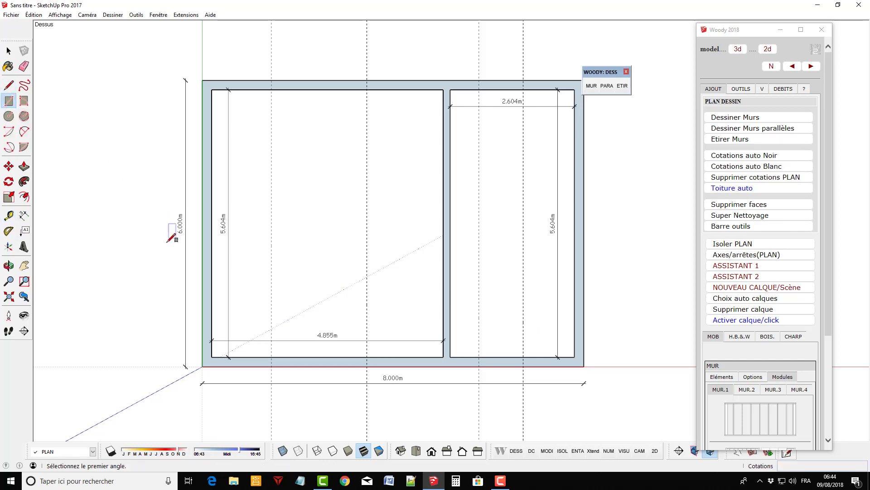
scroll(261, 376, up, 1)
scroll(264, 374, up, 1)
click(274, 352)
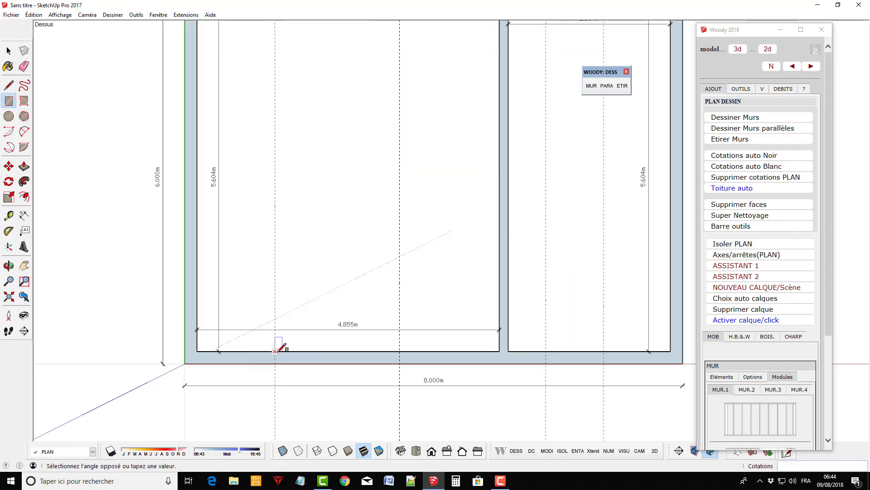
click(399, 363)
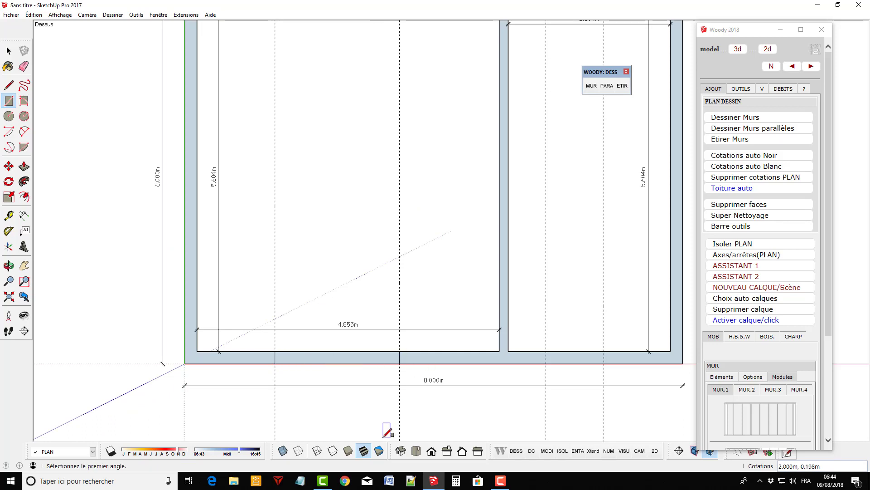
click(548, 351)
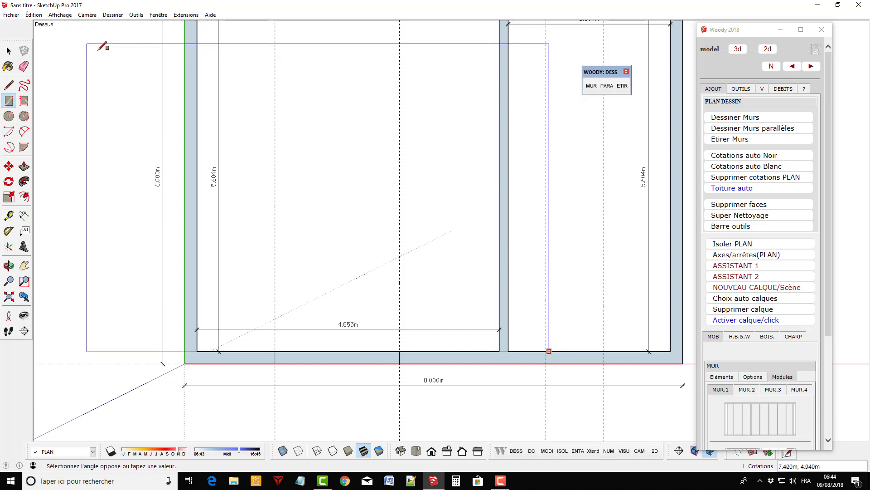
key(Escape)
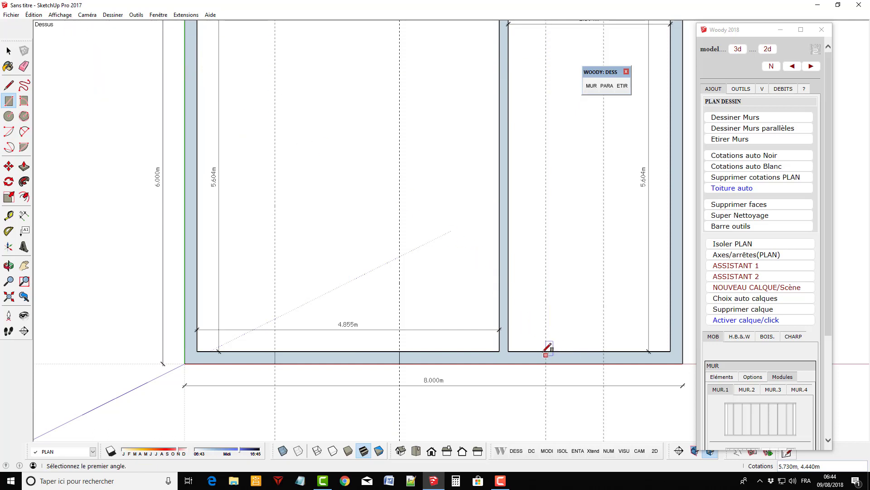
click(546, 351)
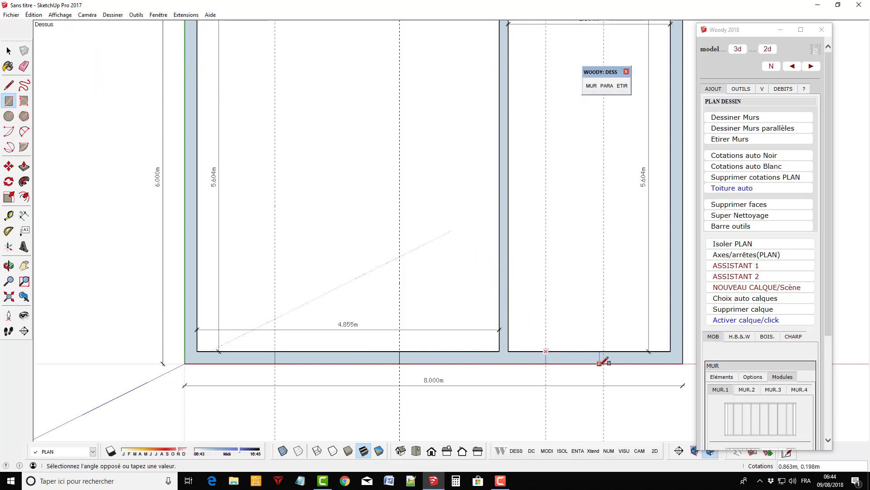
key(Escape)
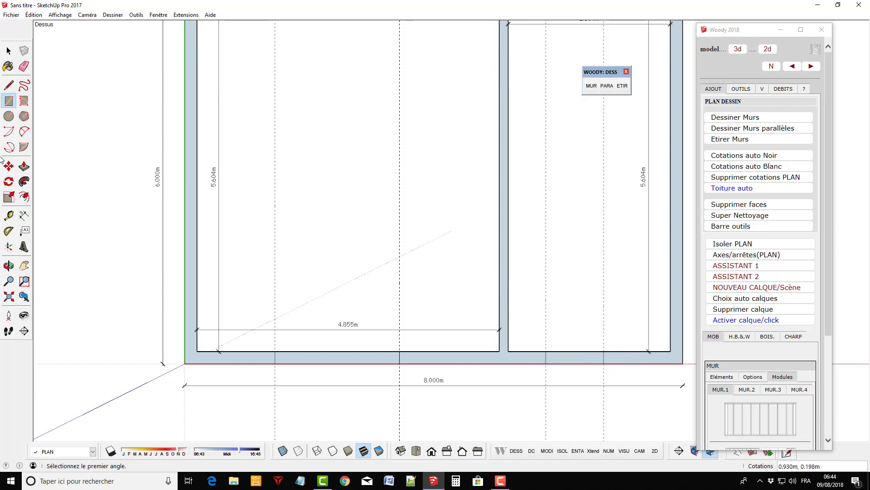
click(24, 215)
- Move the 8.000m overall dimension about 0.45 m lower, below the front wall
scroll(373, 194, down, 1)
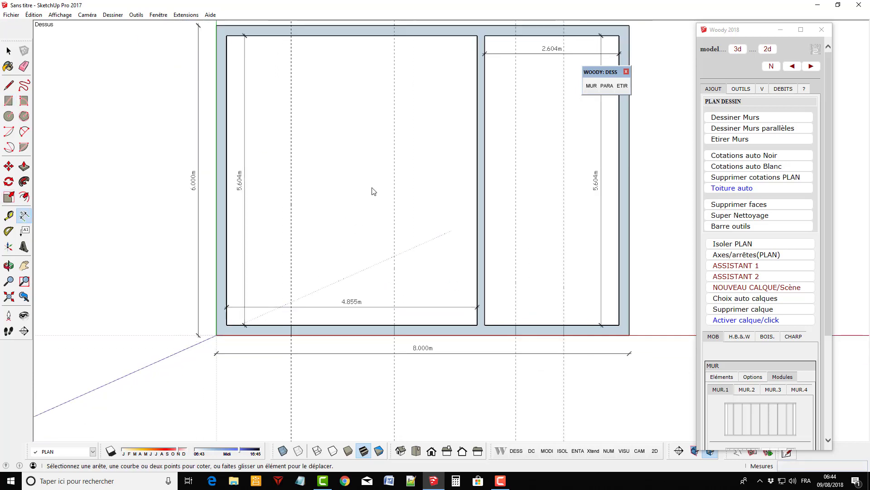
scroll(335, 344, up, 1)
scroll(334, 345, up, 1)
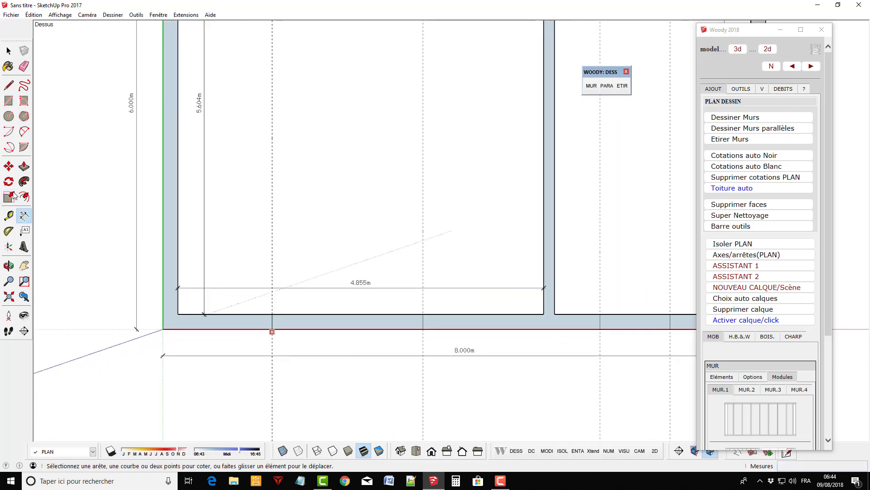
click(9, 51)
scroll(205, 190, down, 1)
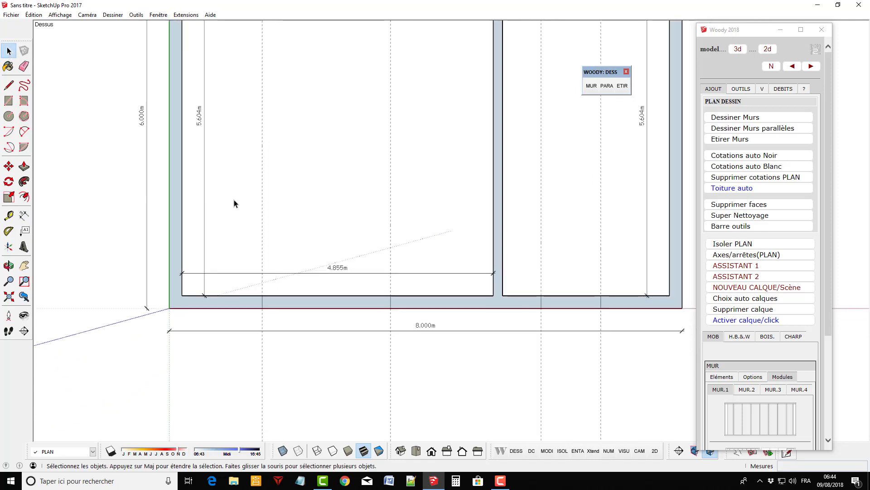
click(416, 332)
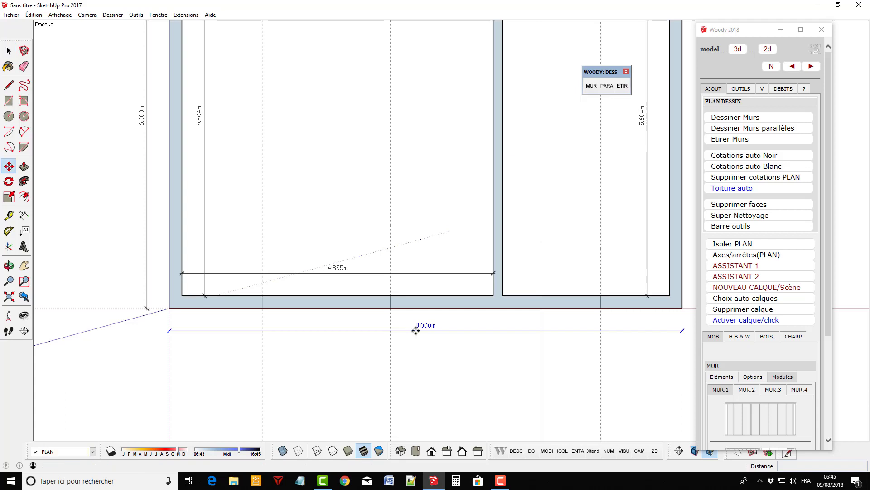
key(m)
click(416, 332)
text(0.450m)
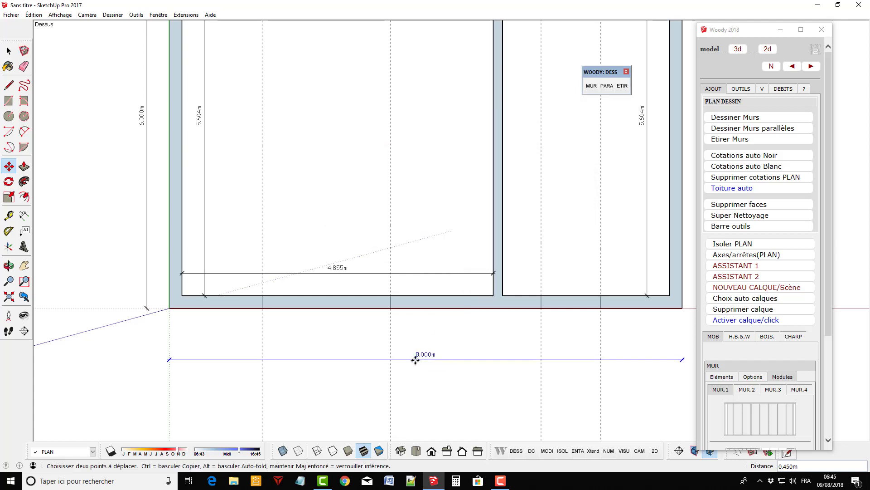
click(9, 51)
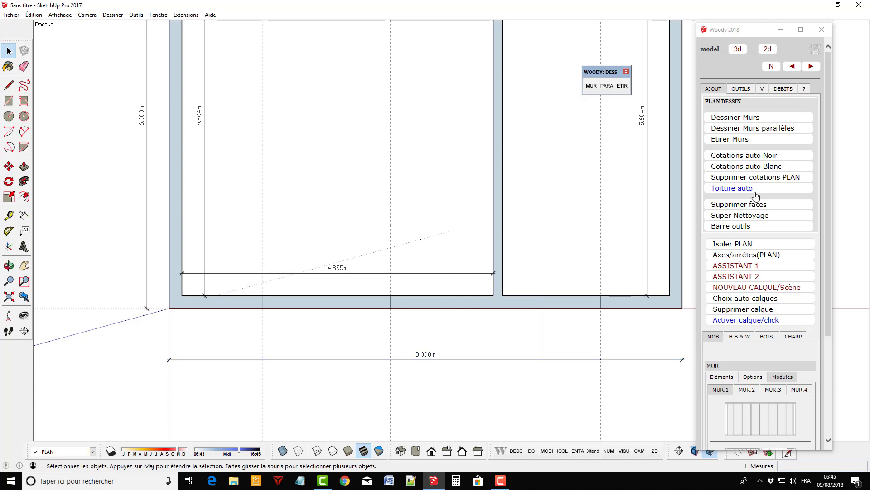
- Add automatic dimension chains along the walls and delete the overlapping 4.855m dimension
click(746, 158)
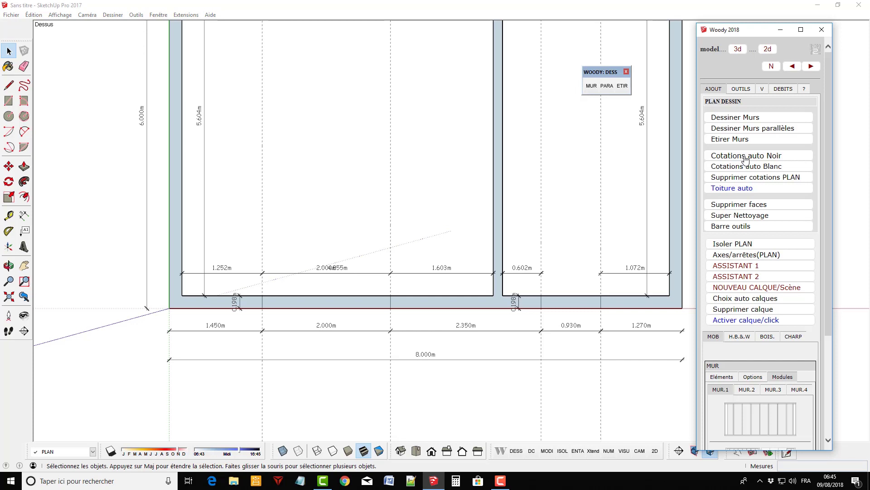
click(333, 275)
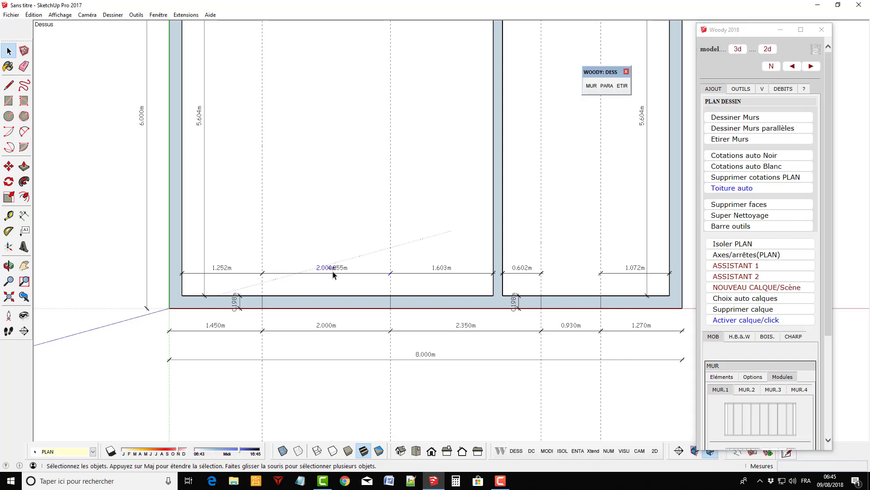
click(341, 272)
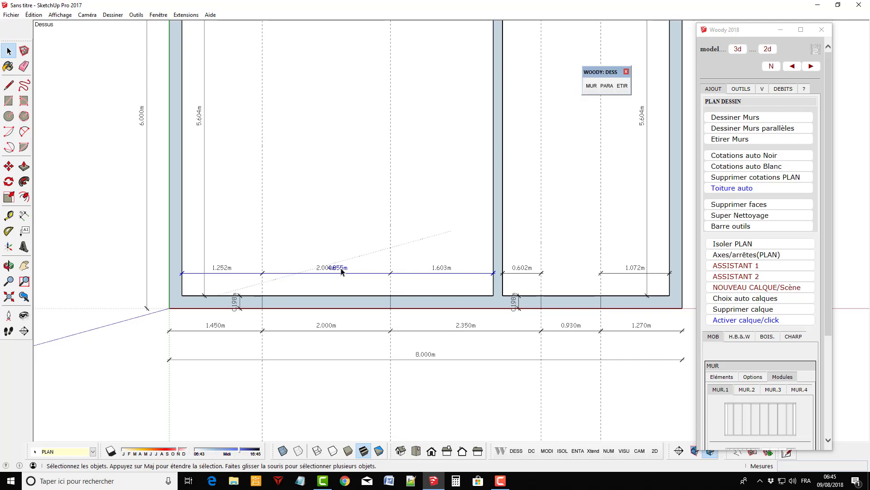
key(m)
click(341, 271)
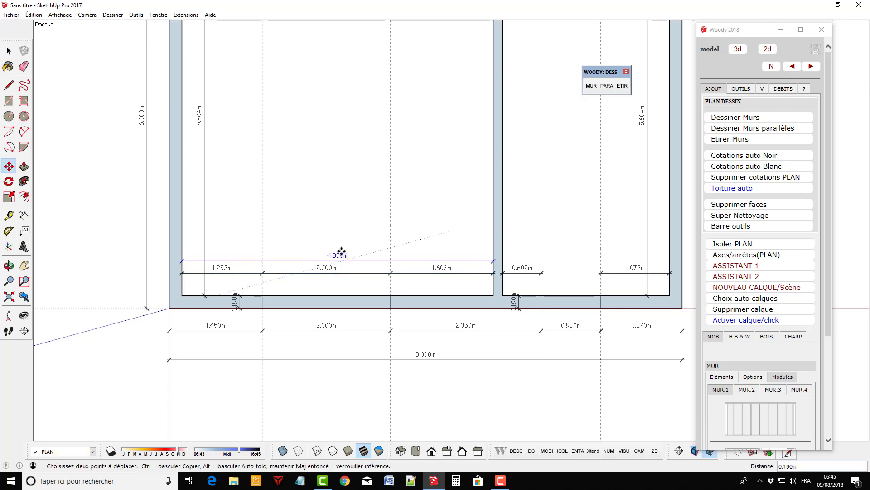
click(337, 228)
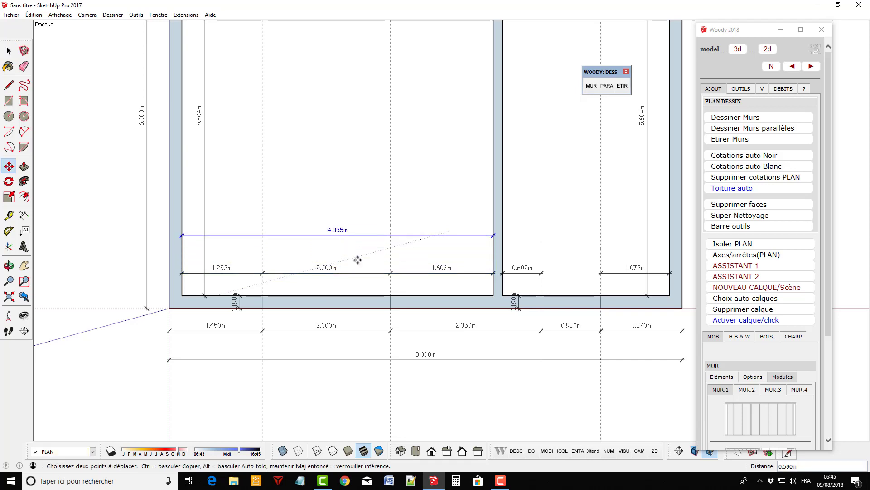
key(Delete)
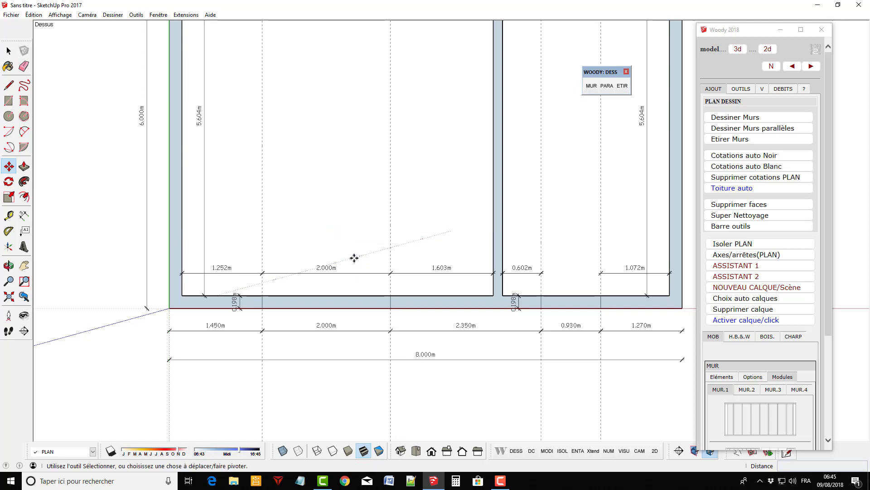
- Undo the 4.855m deletion and relabel the 2.000m dimension 'Porte fenetre 2.000m'
click(34, 14)
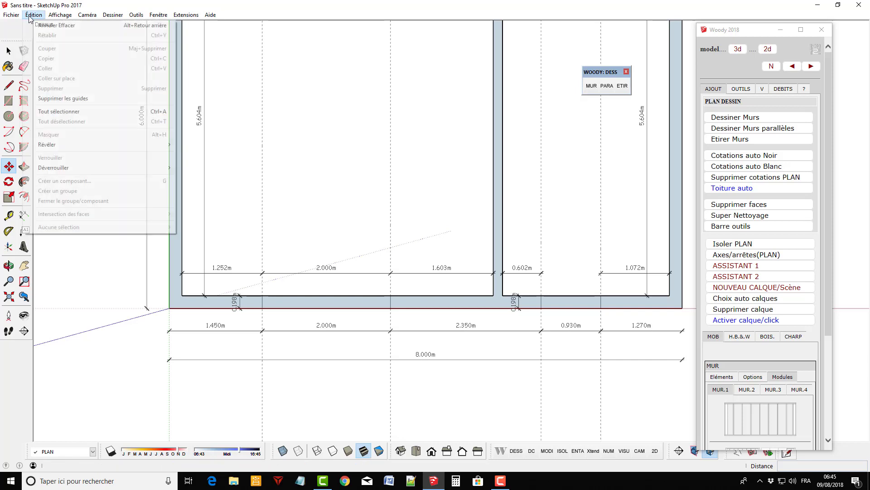
click(51, 25)
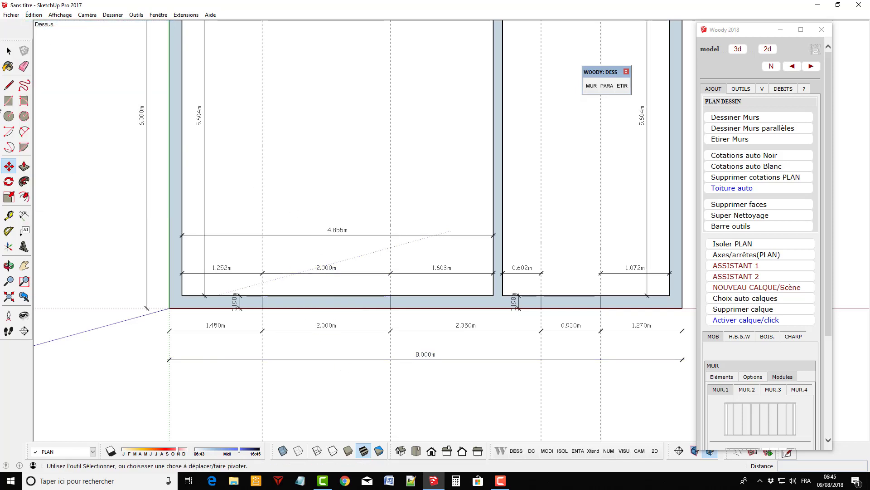
click(9, 52)
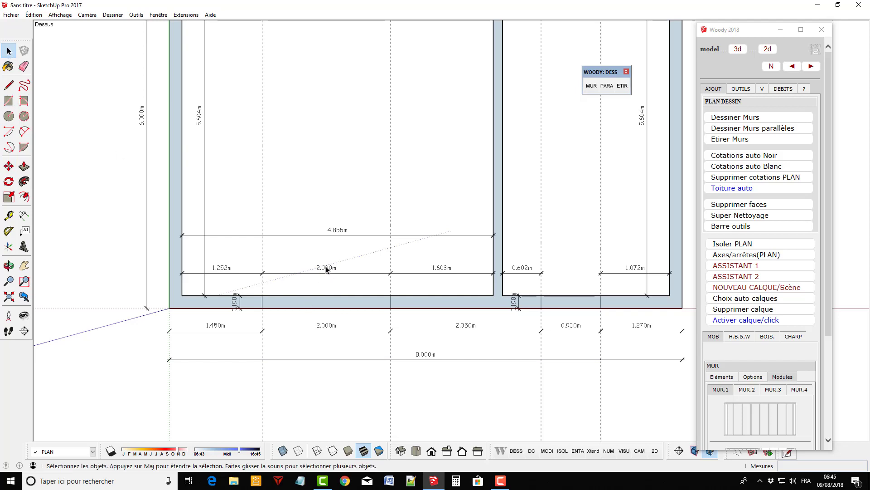
double_click(326, 269)
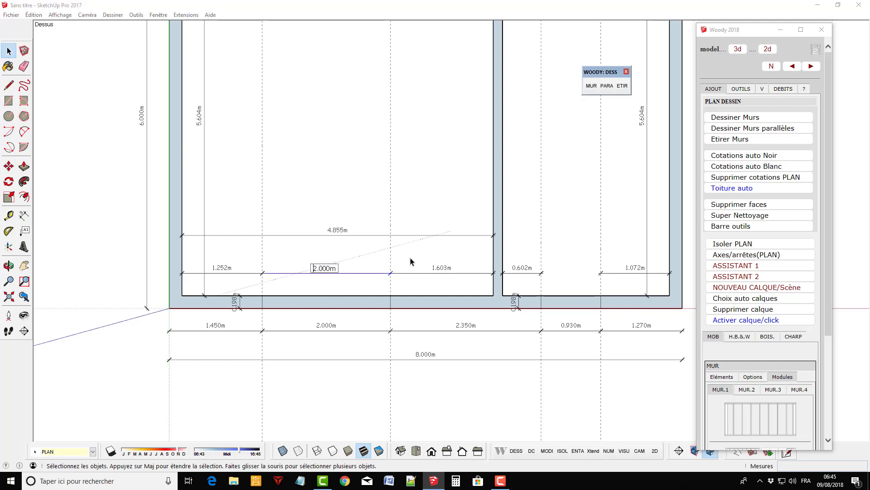
text(P)
text(orte )
text(fen)
text(etre)
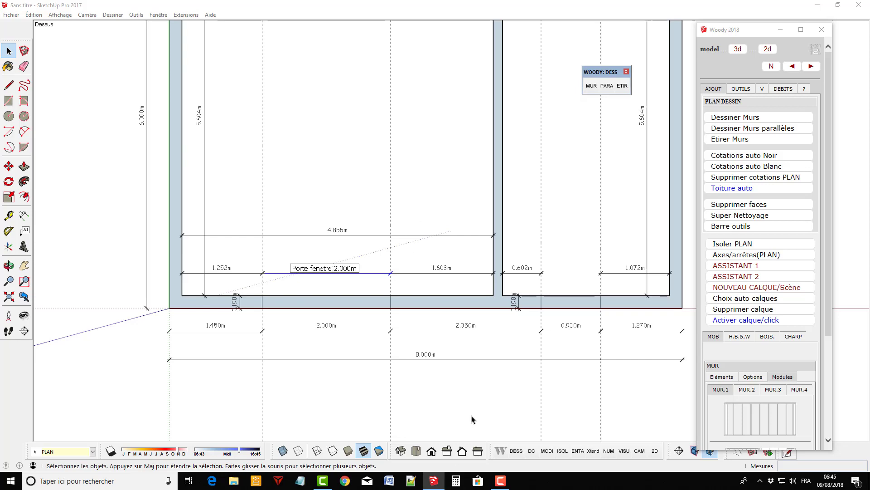
key(Return)
- Relabel the 0.930m dimension as 'Porte 0.930m'
click(562, 326)
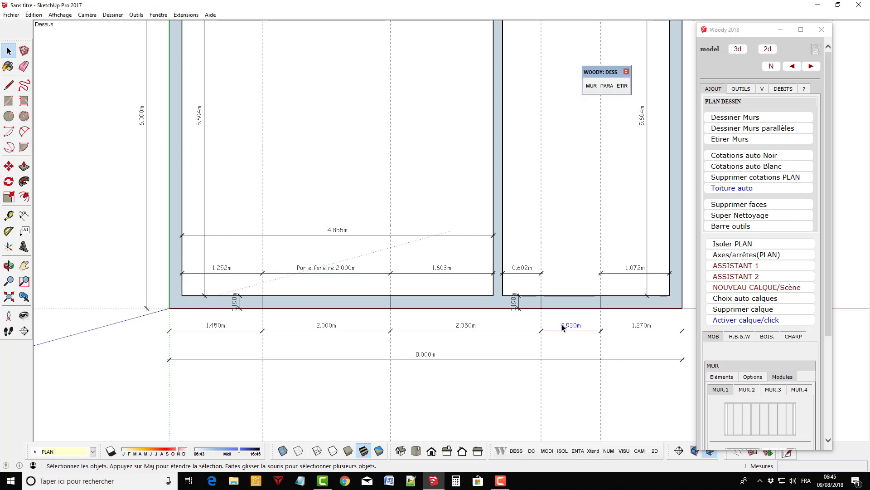
double_click(566, 327)
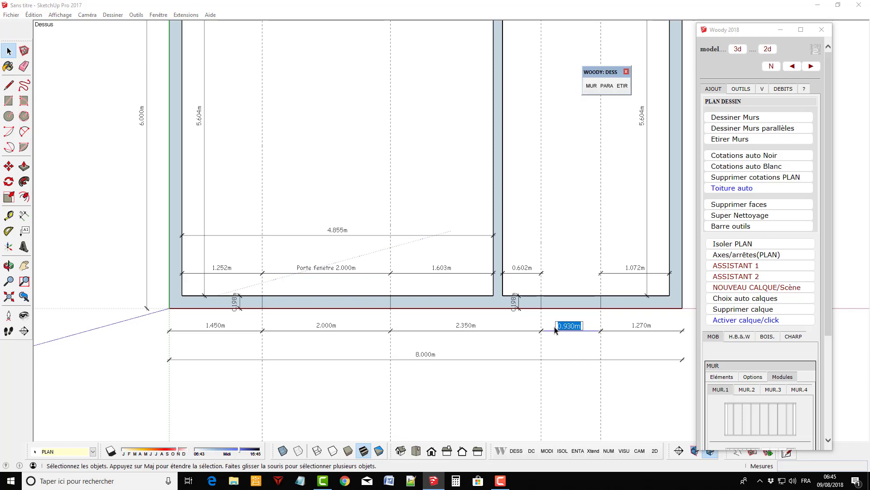
click(560, 326)
text(Por)
text(te)
key(Return)
- Tilt the plan into 3D and remove all guides via Édition > Supprimer les guides
scroll(307, 293, down, 1)
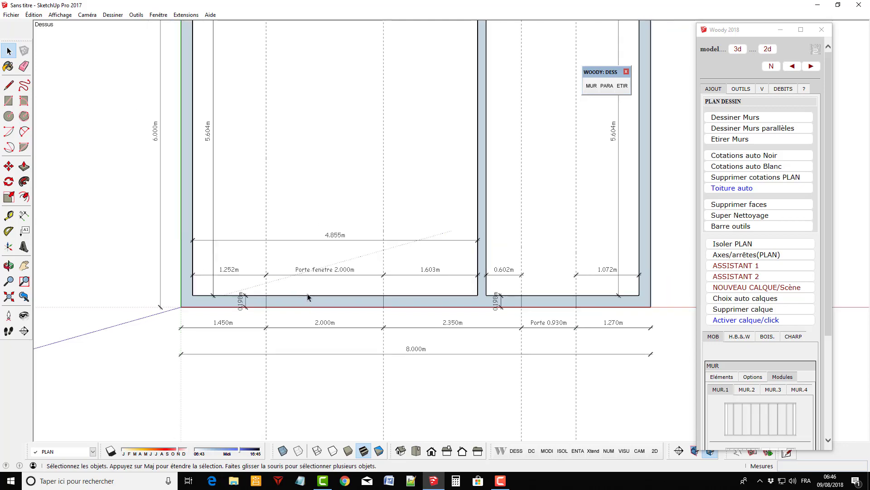
scroll(307, 293, down, 2)
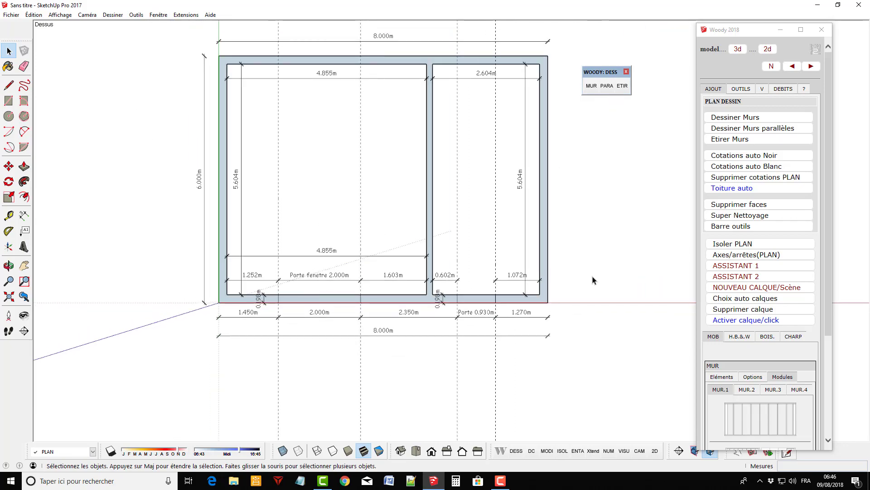
mouse_move(592, 280)
middle_down()
mouse_move(566, 254)
mouse_move(531, 280)
mouse_move(326, 243)
mouse_move(613, 316)
mouse_move(625, 301)
middle_up()
click(9, 85)
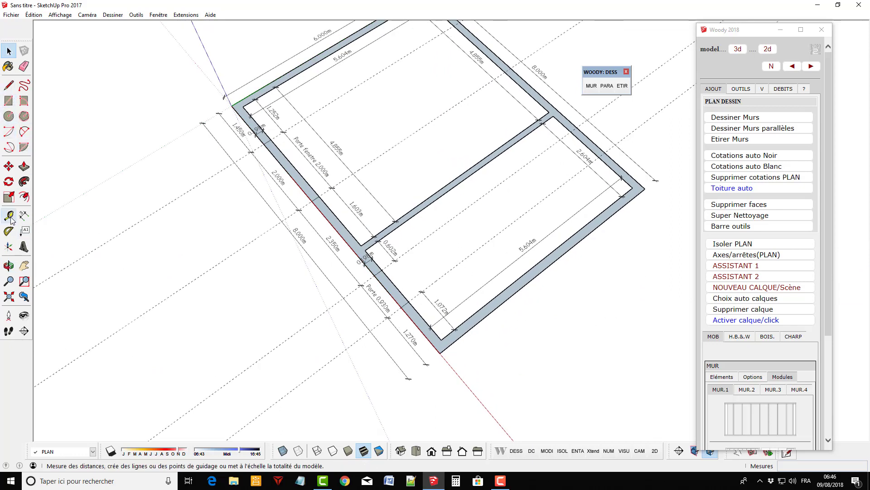
click(33, 14)
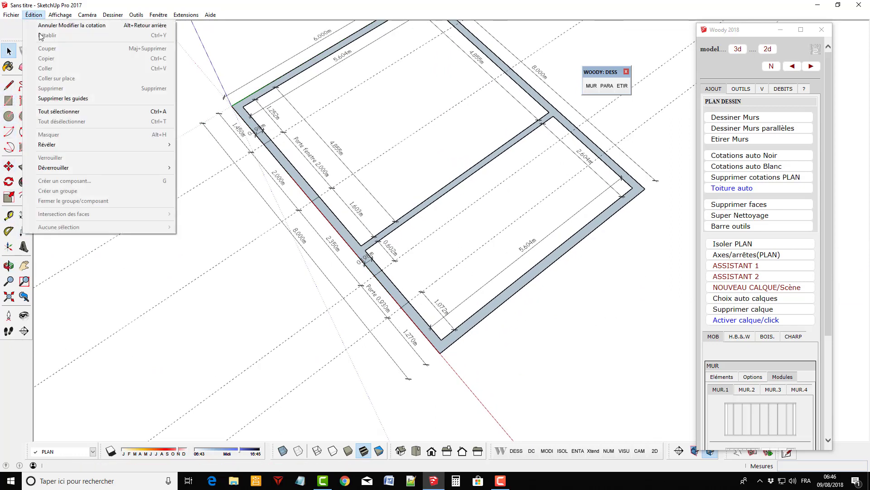
click(66, 98)
middle_drag(502, 343, 200, 285)
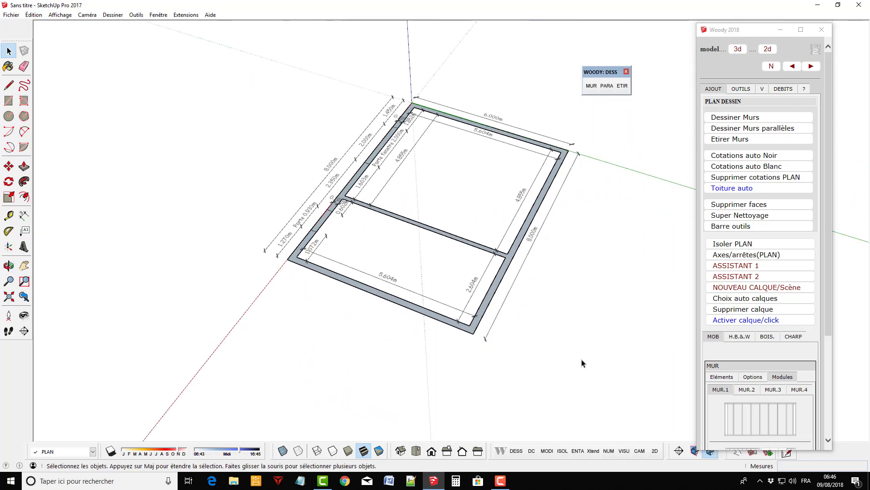
scroll(582, 362, up, 2)
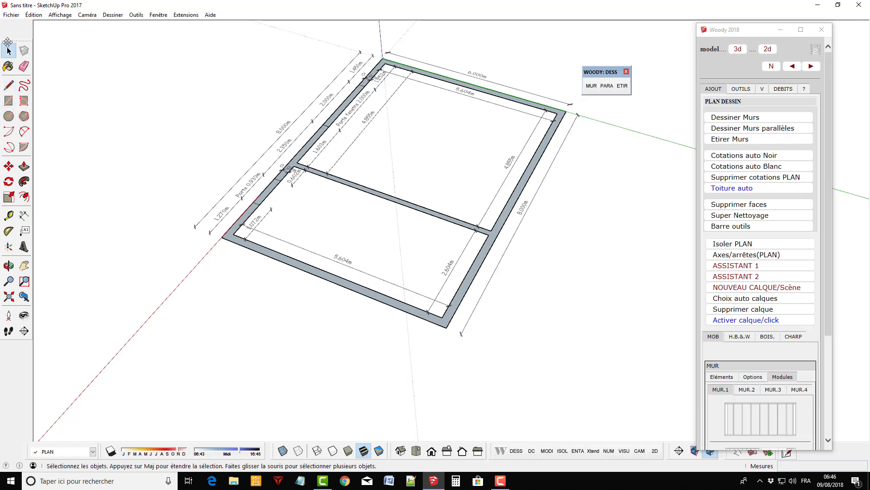
- Place guides 3.850m from the lower wall and a second guide 1.2m beyond it
click(9, 215)
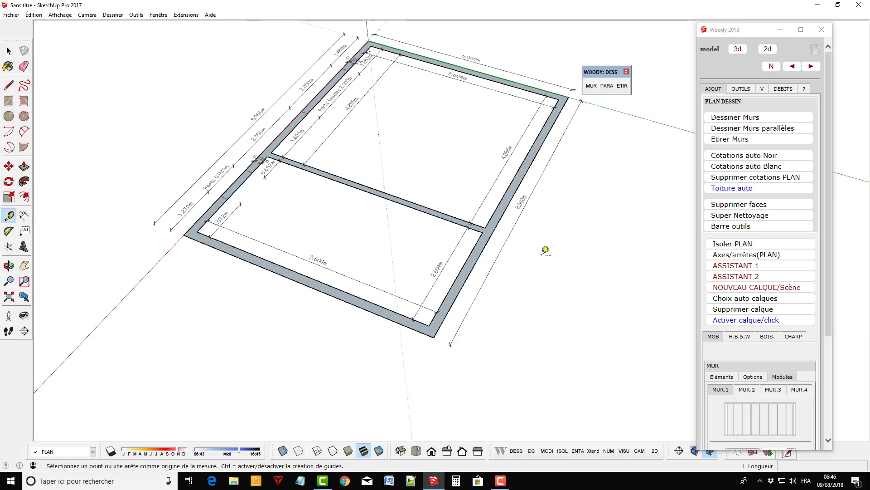
scroll(544, 251, up, 2)
click(327, 353)
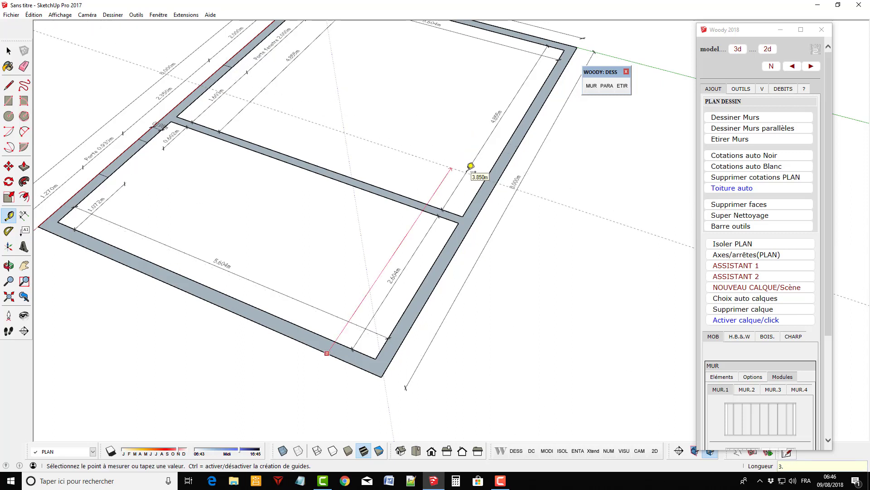
click(471, 166)
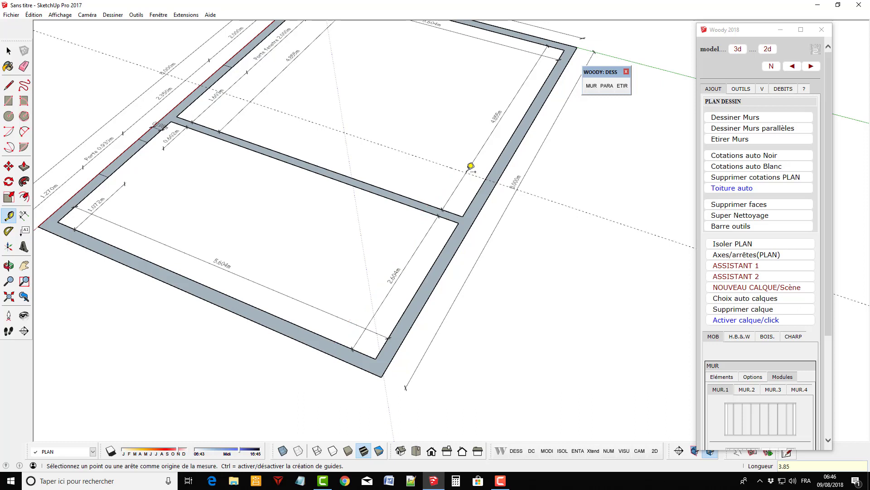
click(445, 165)
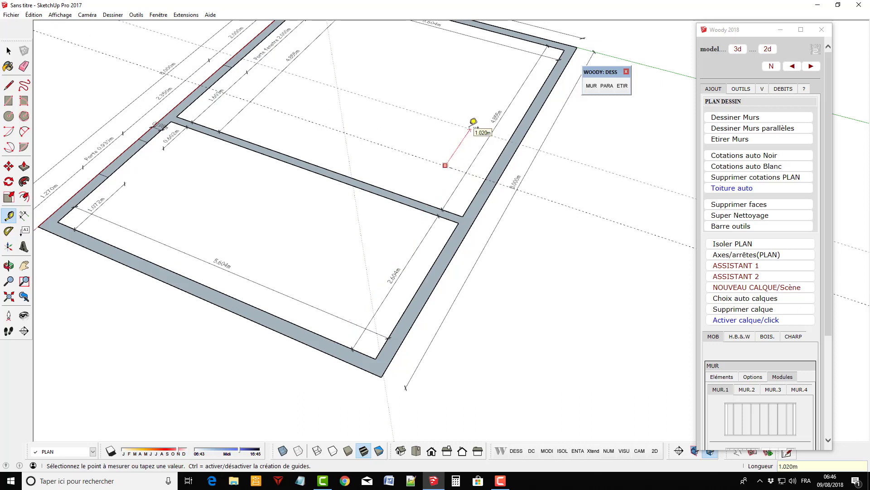
text(1)
key(Return)
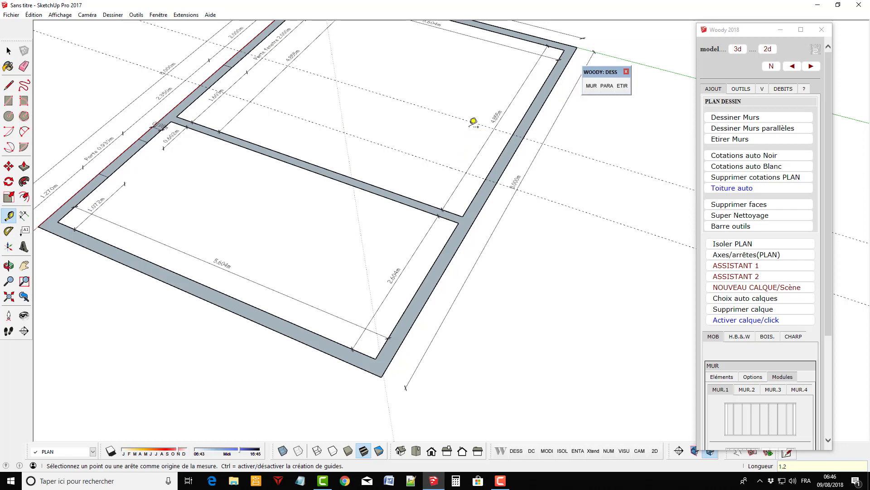
- Draw a 1.200m × 0.198m rectangle across the right wall between the two guides
click(9, 101)
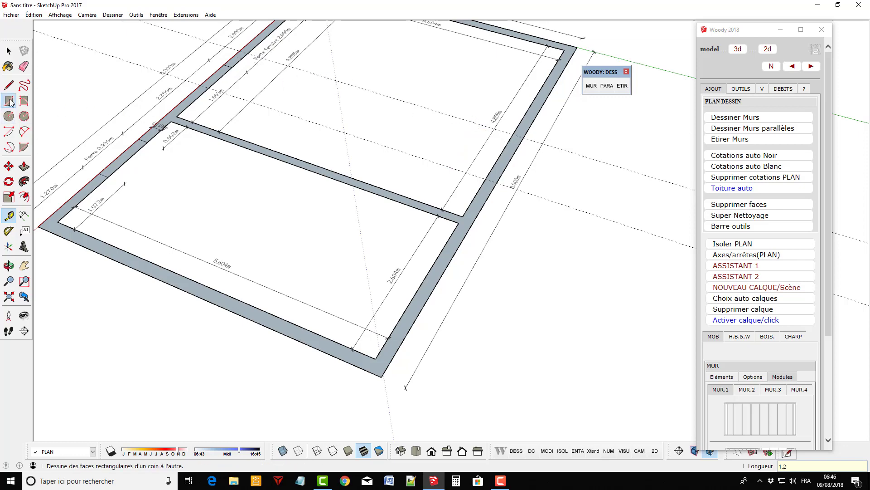
scroll(518, 148, up, 3)
click(508, 136)
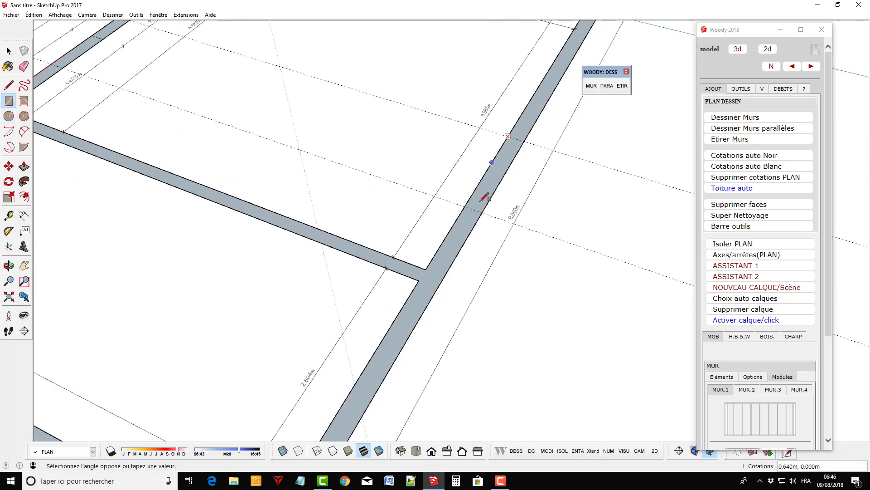
click(482, 212)
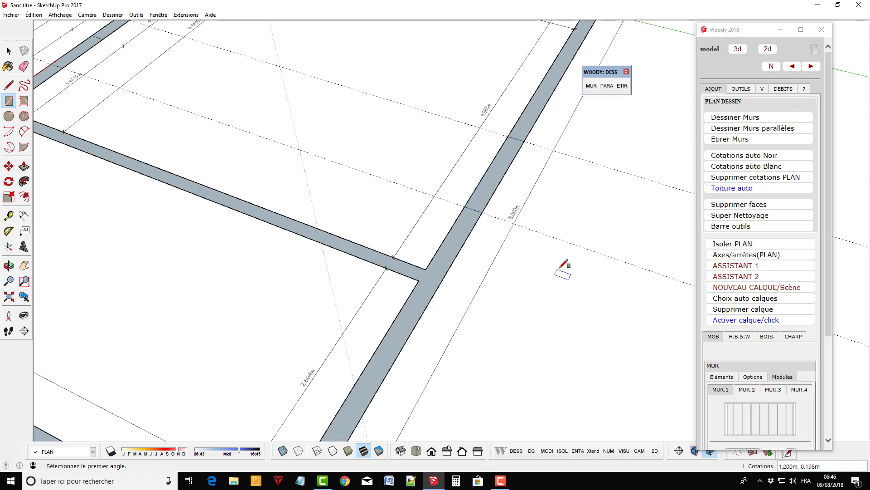
scroll(565, 259, down, 4)
mouse_move(592, 258)
middle_down()
mouse_move(514, 295)
mouse_move(466, 295)
middle_up()
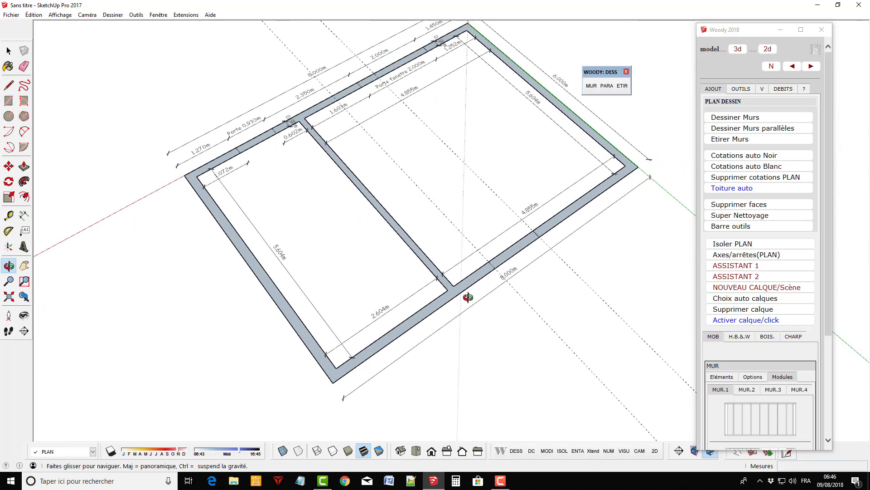
- Mark a door opening with guides and draw a 0.600m × 0.198m rectangle in the wall
scroll(265, 335, up, 2)
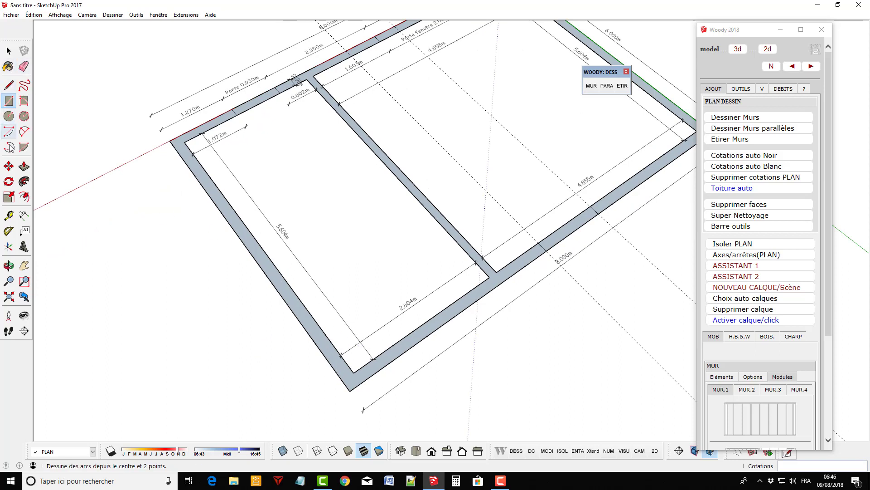
click(8, 216)
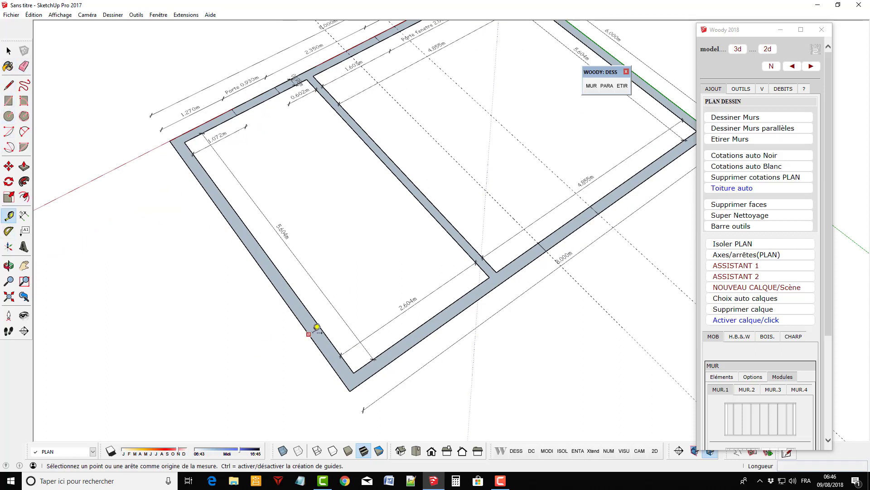
click(346, 361)
text(0.6)
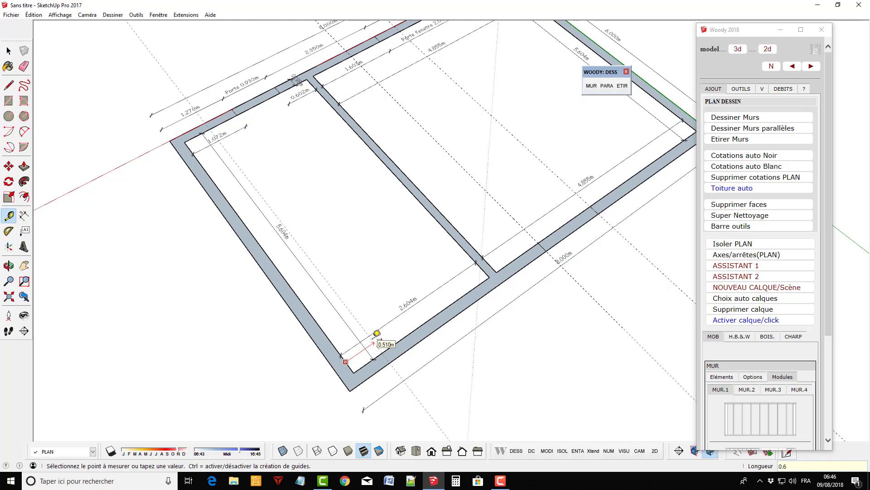
click(376, 333)
click(358, 312)
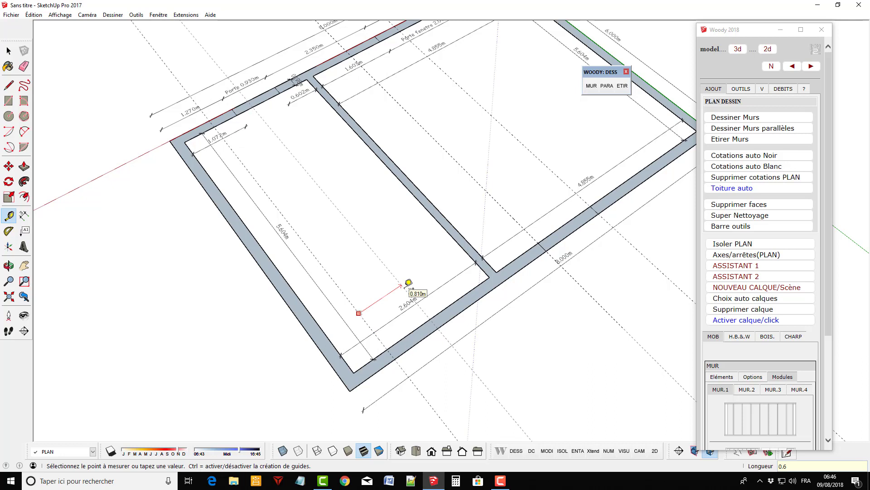
key(Escape)
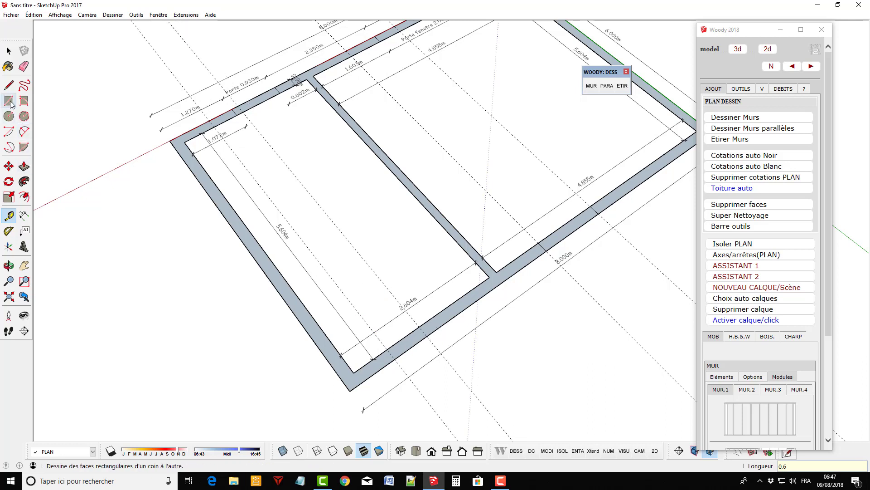
click(9, 101)
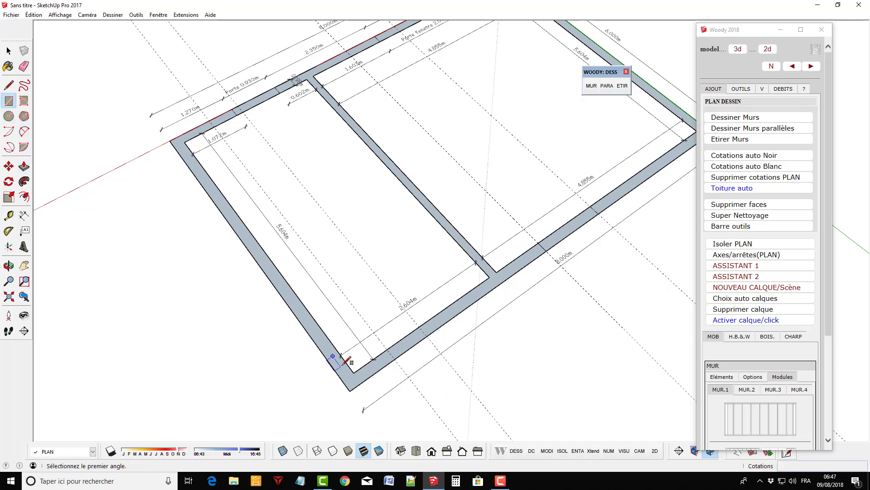
click(388, 348)
click(430, 335)
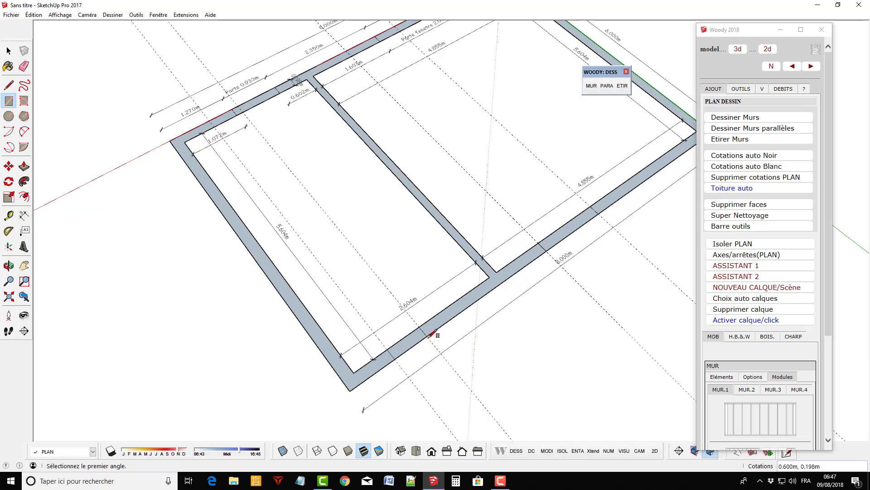
click(8, 50)
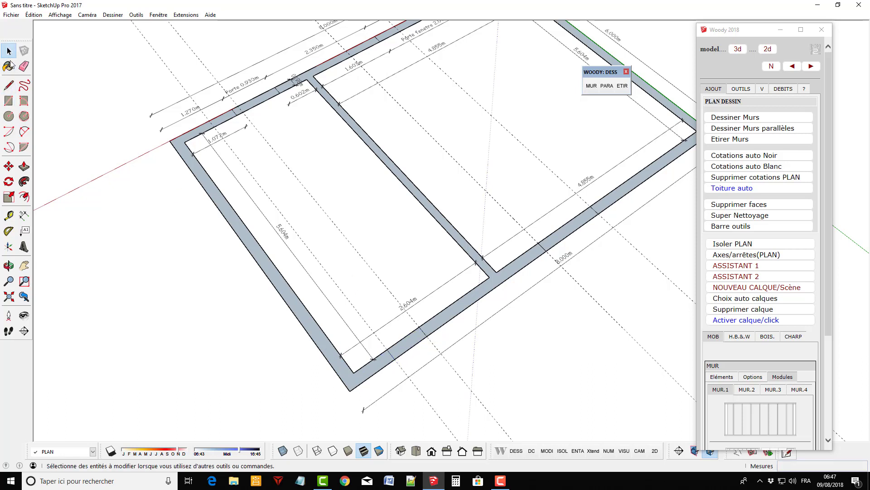
- Place guides from the upper wall, the second one 1.5 m away, marking the partition opening
click(8, 216)
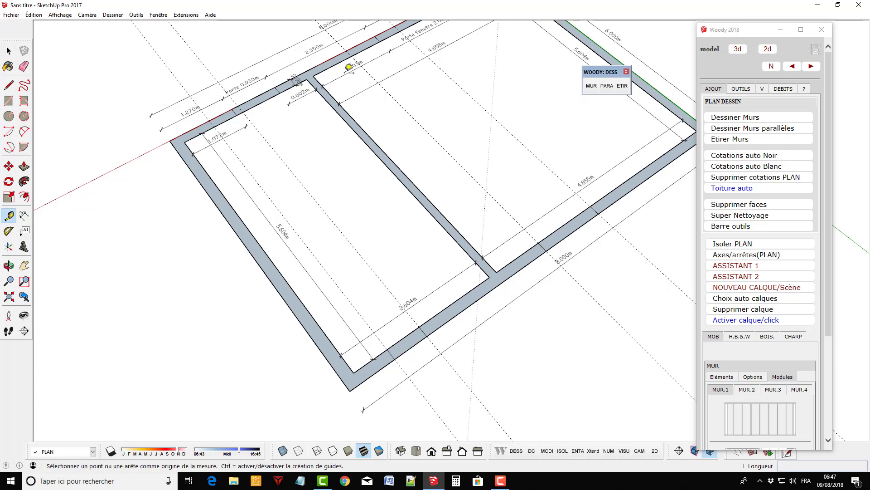
click(267, 99)
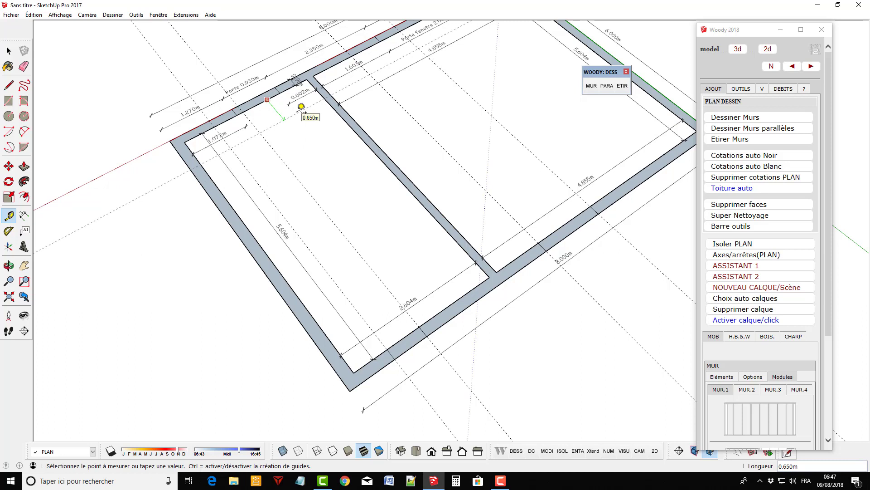
text(0)
key(Return)
click(308, 104)
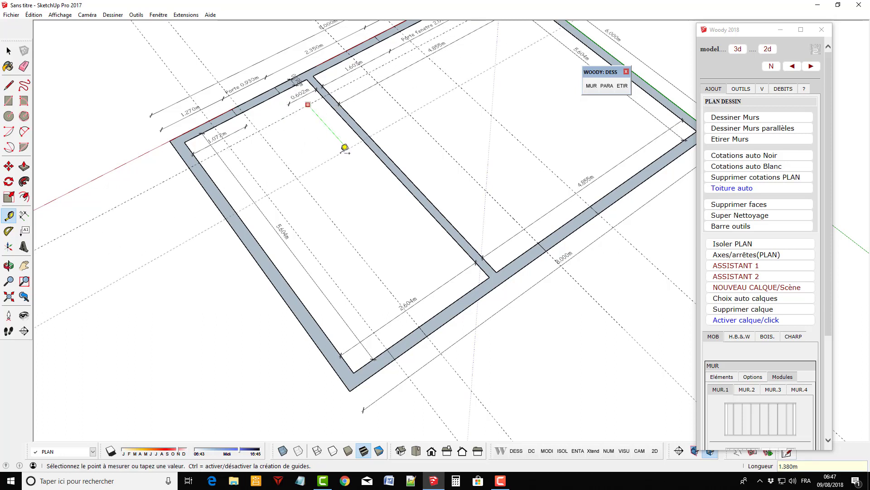
text(1.5)
key(Return)
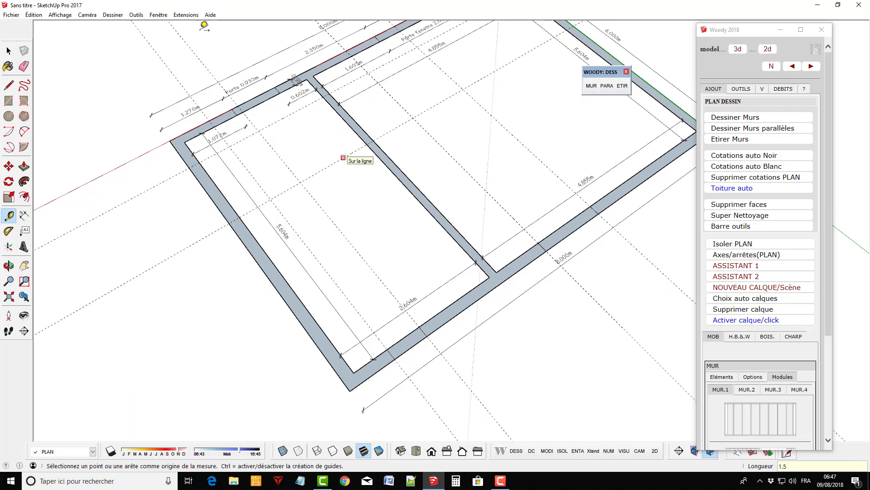
- Draw the 1.5 m × 0.145 m rectangle across the interior wall between the guides
click(9, 100)
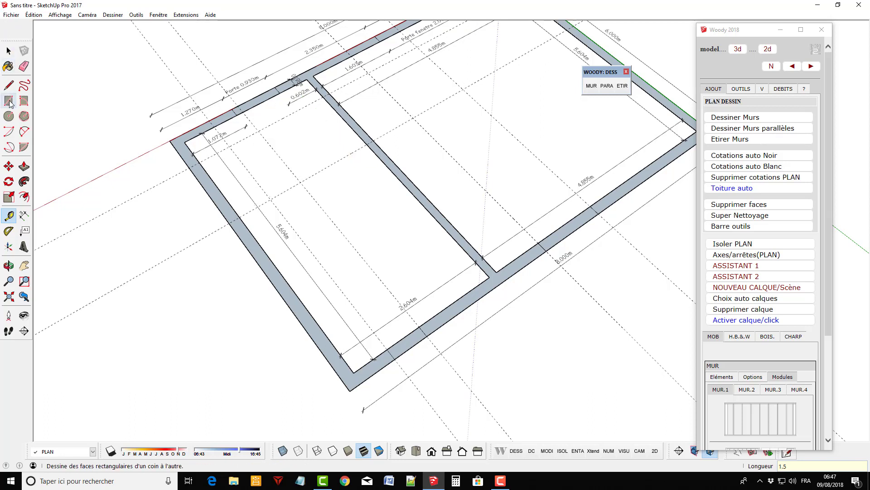
click(323, 96)
click(383, 139)
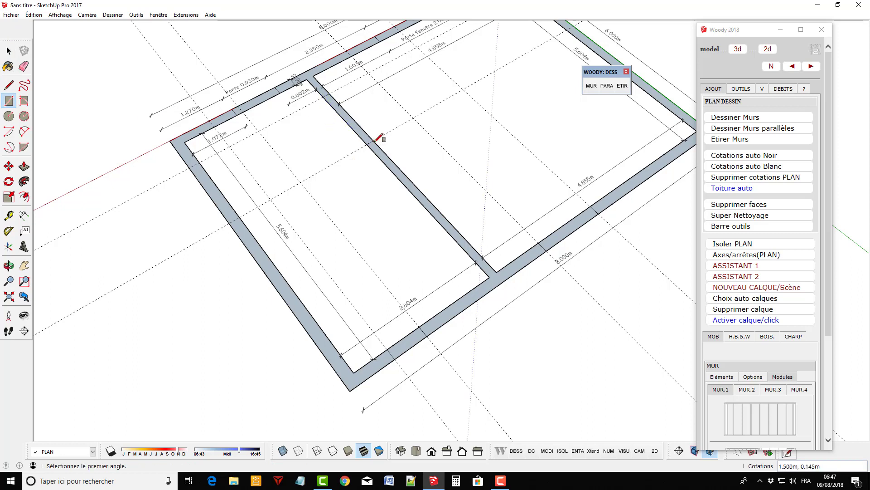
click(9, 50)
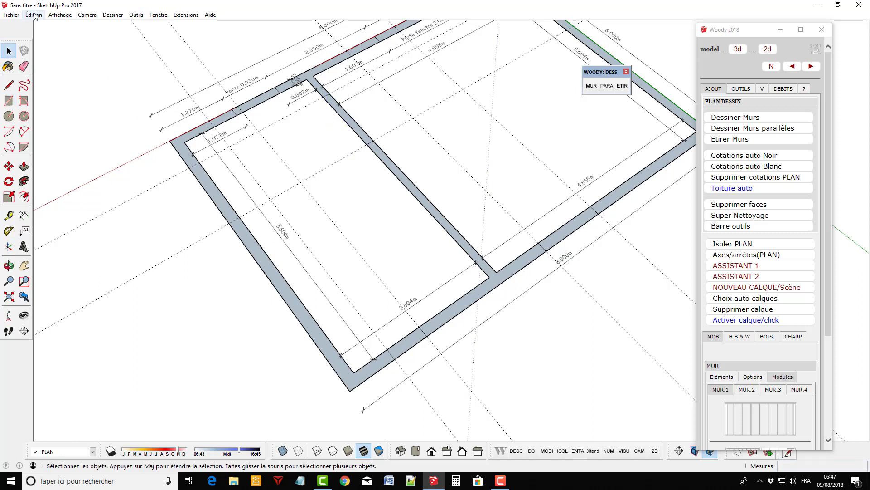
- Delete all guide lines, then add Woody's Cotations auto Noir dimensions to the whole plan
click(33, 15)
click(63, 98)
middle_drag(440, 314, 301, 333)
scroll(300, 333, down, 5)
middle_drag(454, 317, 574, 306)
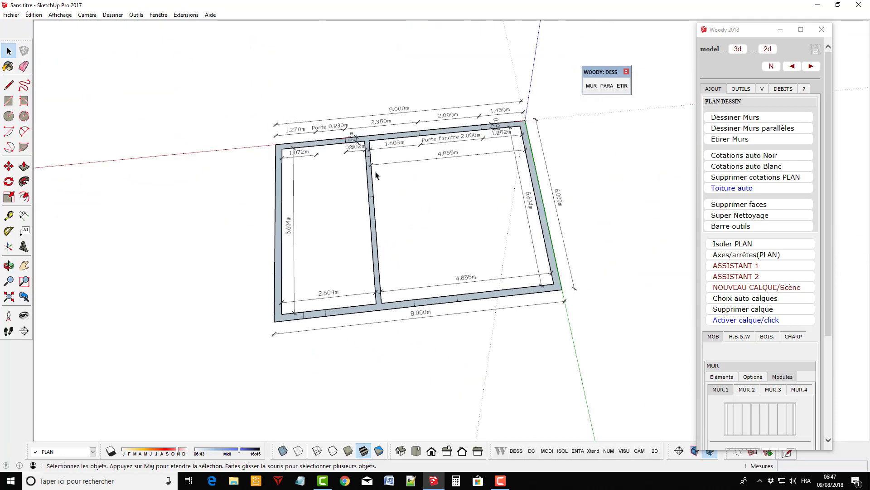
scroll(375, 175, up, 1)
click(473, 138)
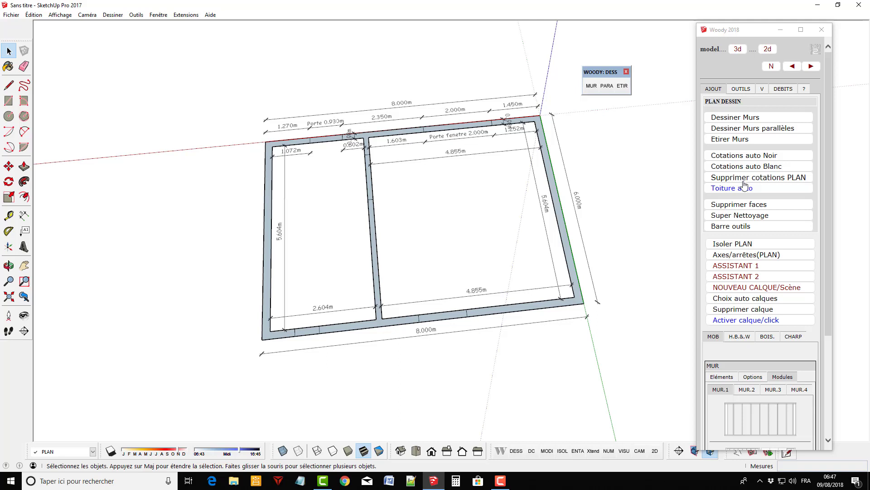
click(747, 156)
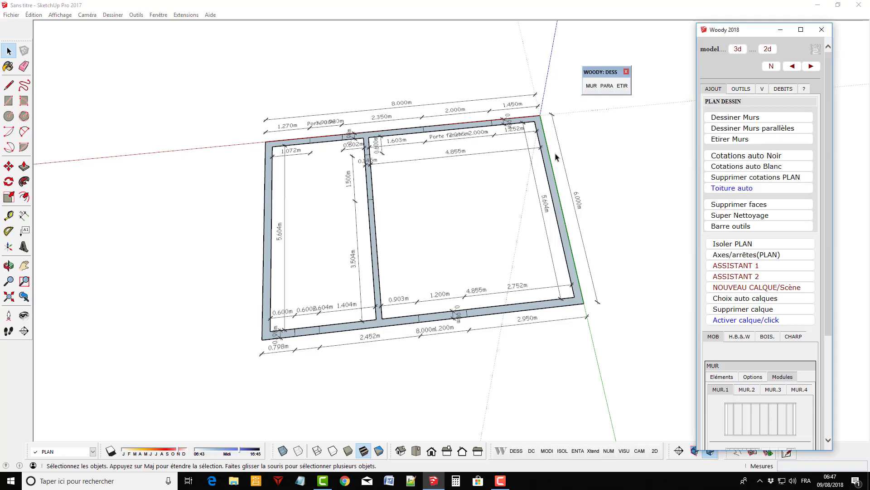
- Move the 0.930m door dimension down into the left room, undoing an initial misplaced move
click(451, 137)
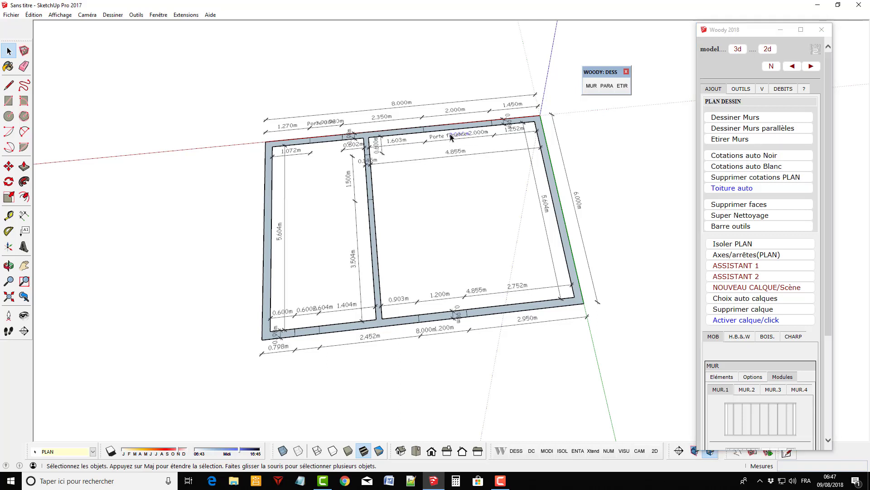
key(m)
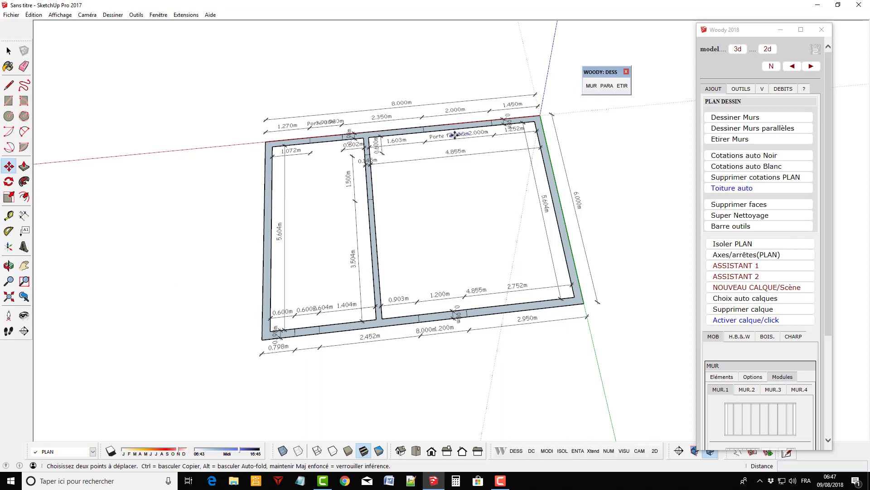
click(455, 135)
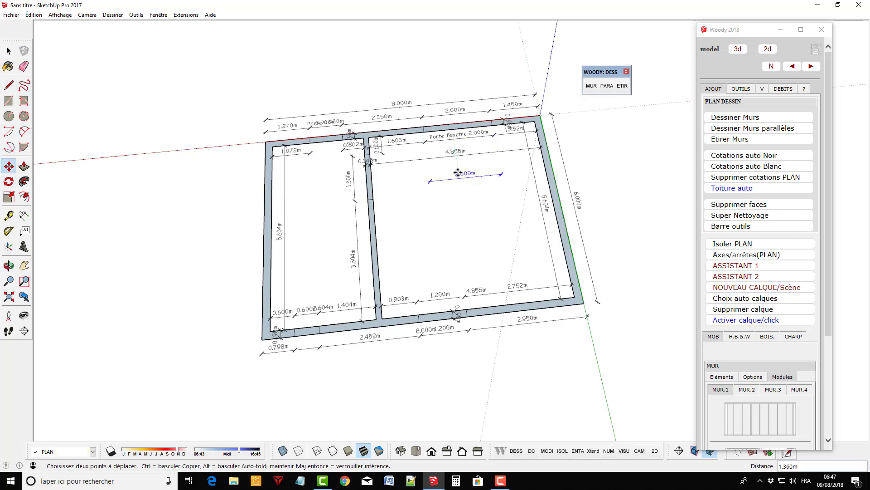
click(458, 172)
key(ctrl+z)
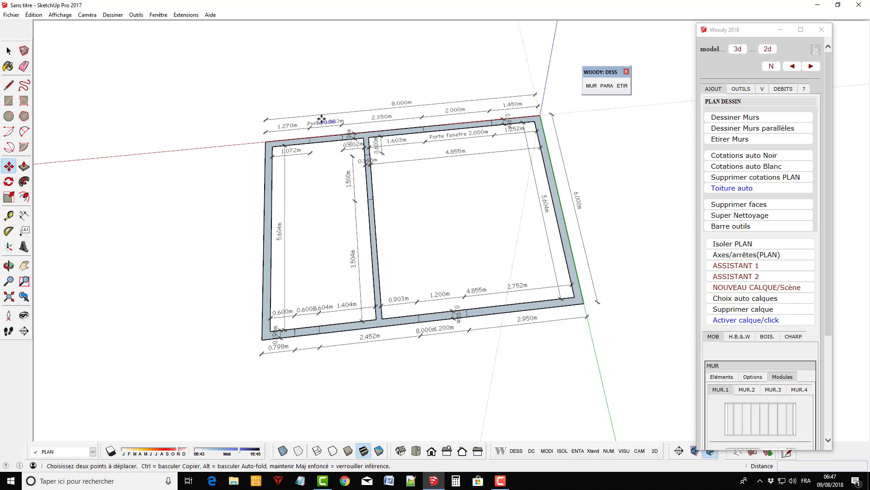
click(329, 126)
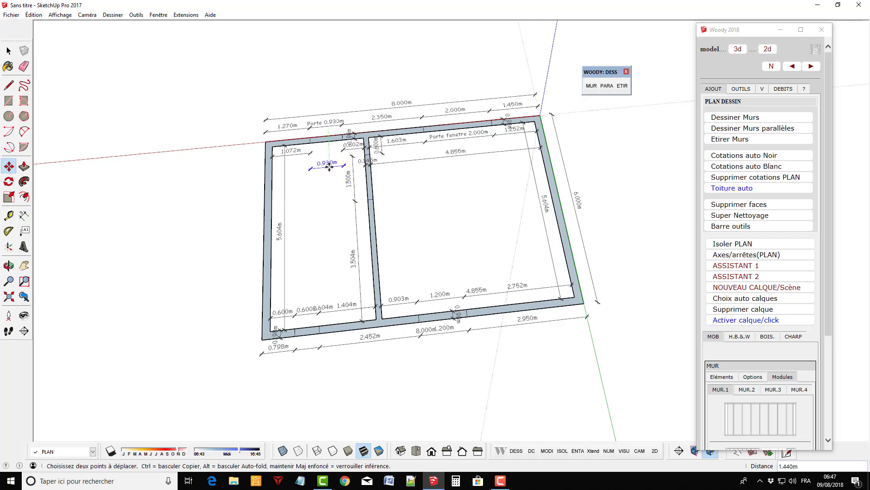
click(332, 172)
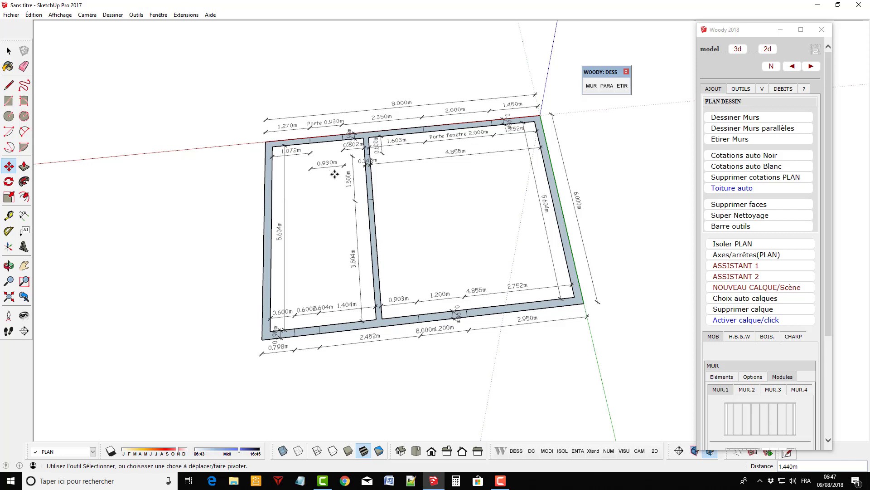
- Delete the extra 1.200m dimension
scroll(330, 346, up, 1)
scroll(329, 346, up, 2)
scroll(324, 333, up, 2)
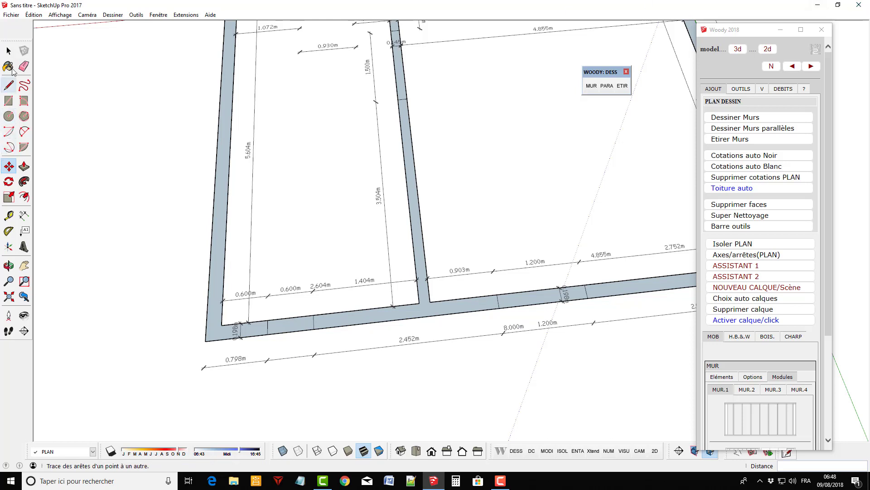
click(9, 50)
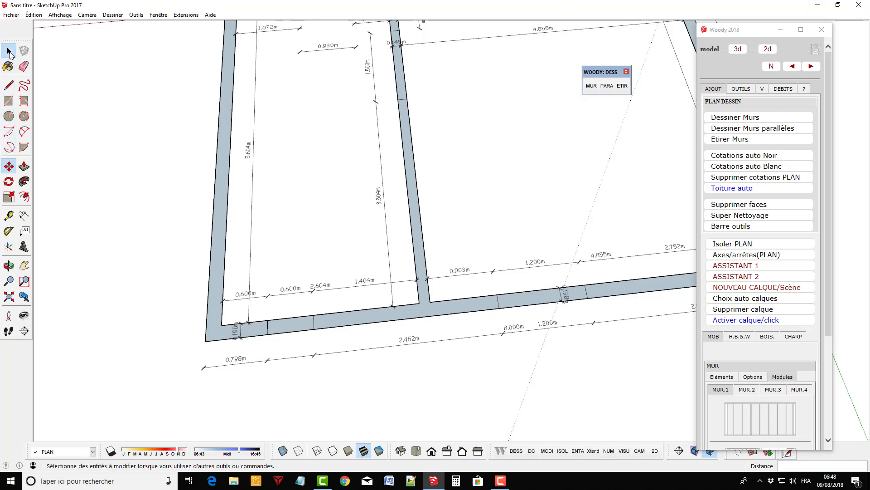
click(541, 267)
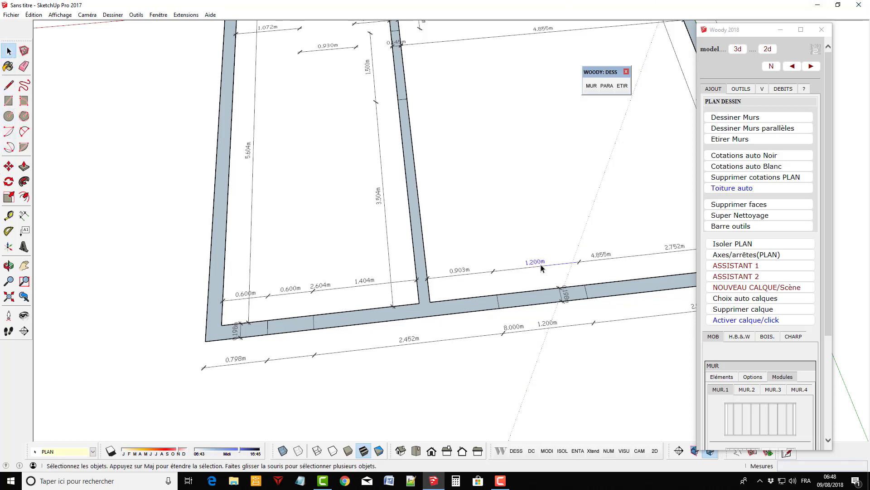
key(Delete)
- Prefix the 1.200m and 0.600m window dimension texts with 'fenetre'
double_click(541, 325)
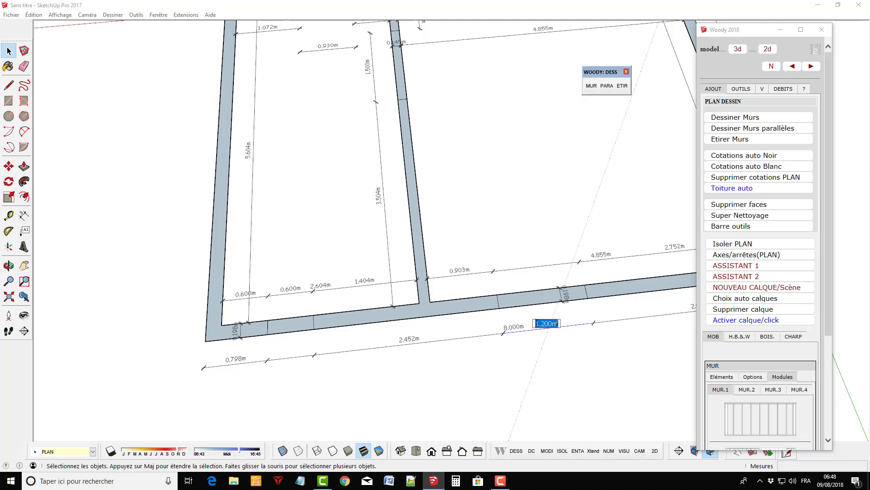
click(537, 324)
text(fene)
text(tre)
click(288, 290)
double_click(288, 290)
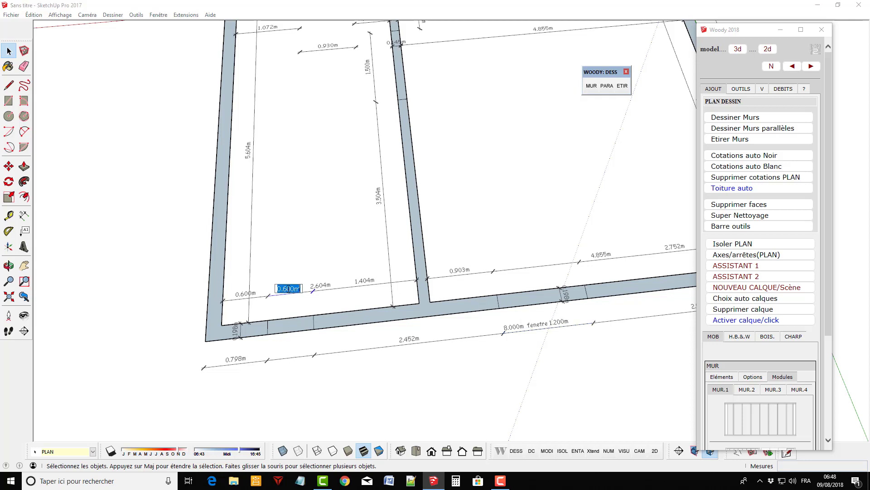
click(277, 288)
text(f)
text(enetre)
- Confirm the 'fenetre 0.600m' label and orbit to a rotated view of the plan
key(Return)
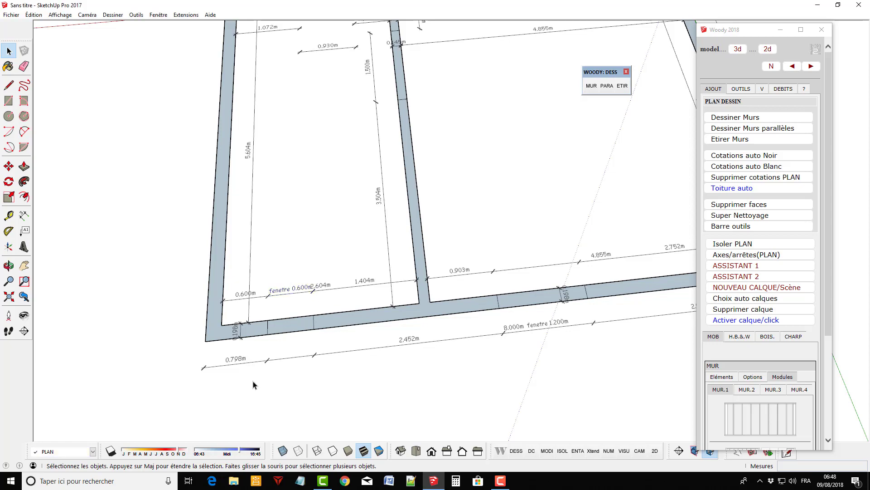
scroll(256, 372, down, 2)
scroll(261, 358, down, 1)
middle_drag(261, 358, 489, 200)
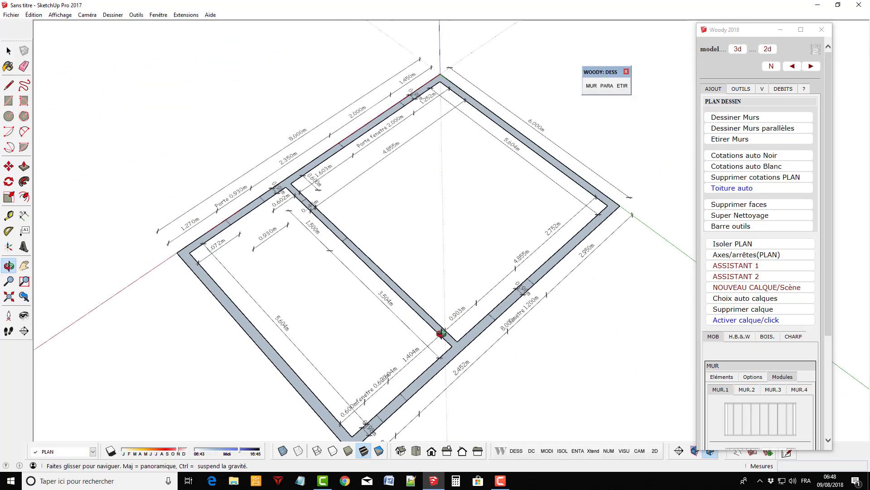
middle_drag(289, 375, 684, 334)
scroll(580, 357, up, 1)
scroll(574, 350, up, 1)
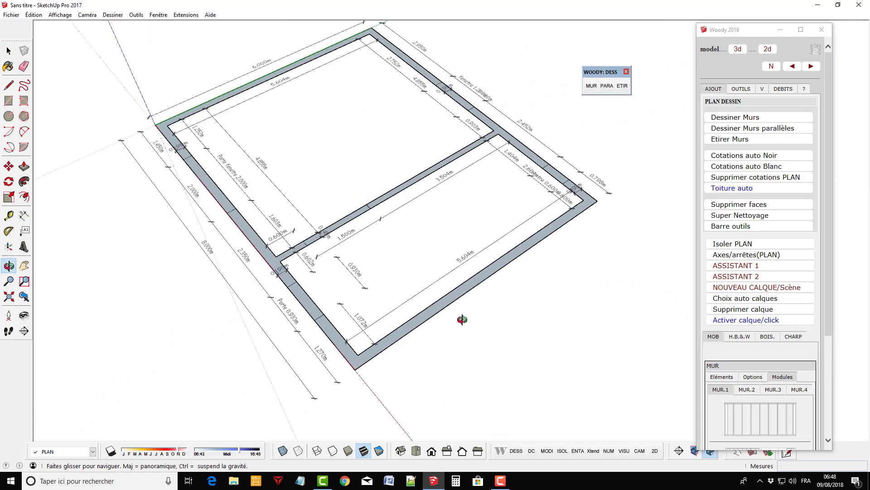
scroll(521, 335, up, 2)
scroll(454, 308, up, 1)
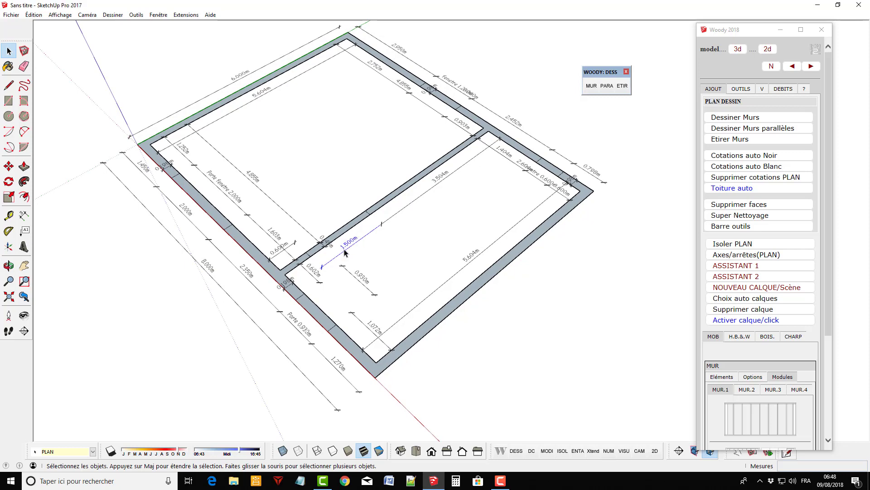
- Relabel the 1.500m partition-opening dimension as 'passage 1.500m'
double_click(347, 245)
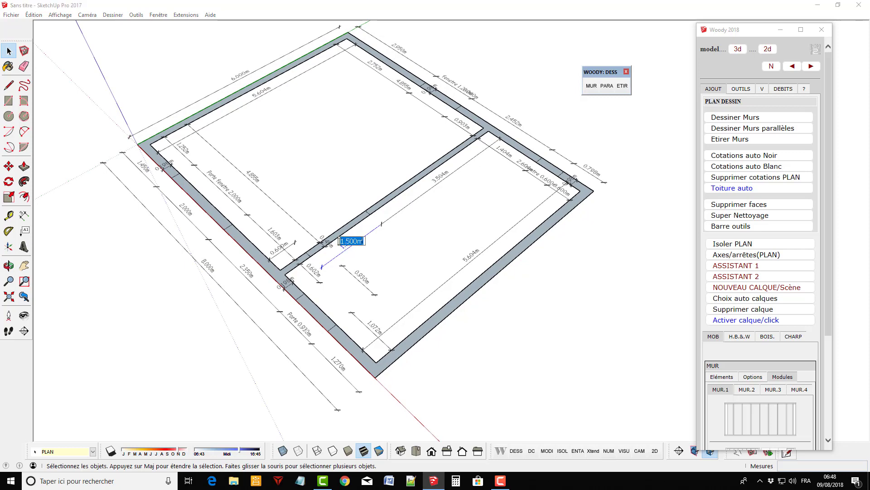
key(Escape)
scroll(345, 247, up, 2)
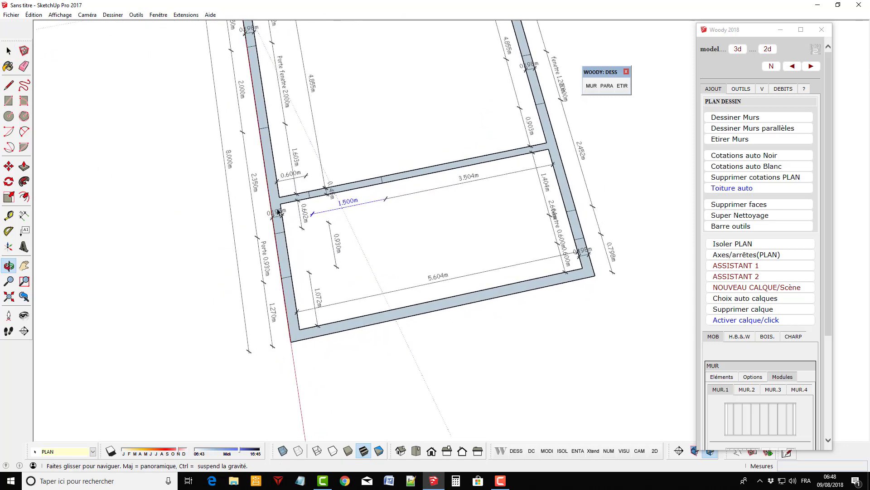
scroll(335, 252, up, 2)
scroll(330, 254, up, 2)
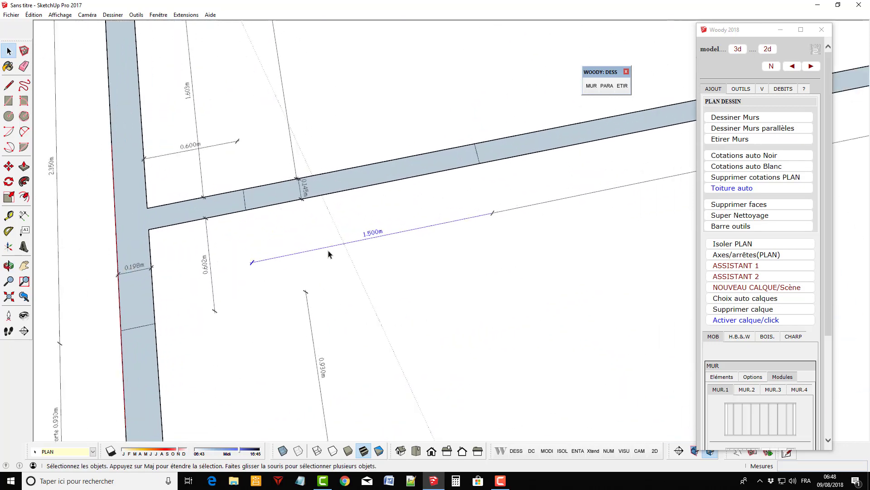
double_click(369, 233)
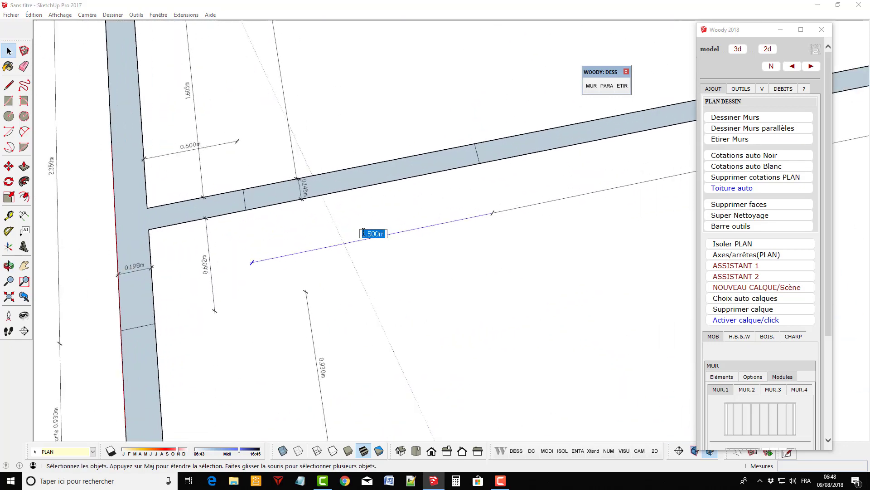
click(363, 233)
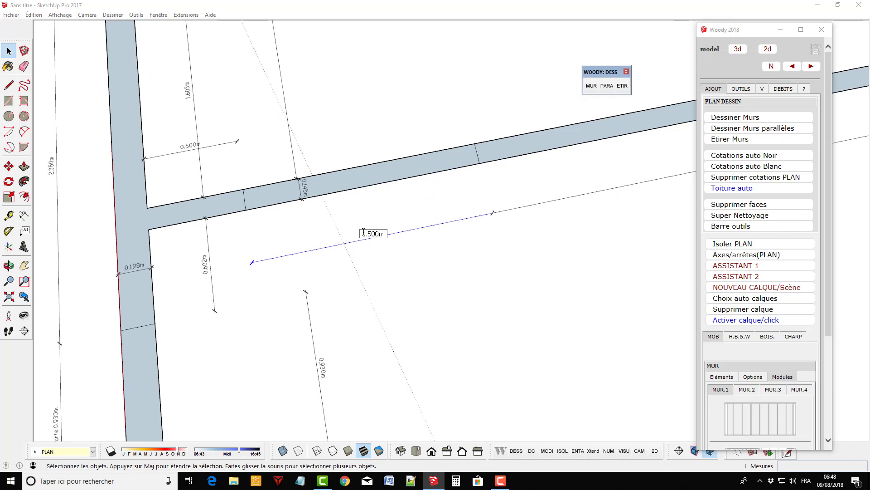
text(pa)
text(ssage)
key(Return)
- Zoom out and orbit the plan into a tilted 3D view
scroll(501, 227, down, 2)
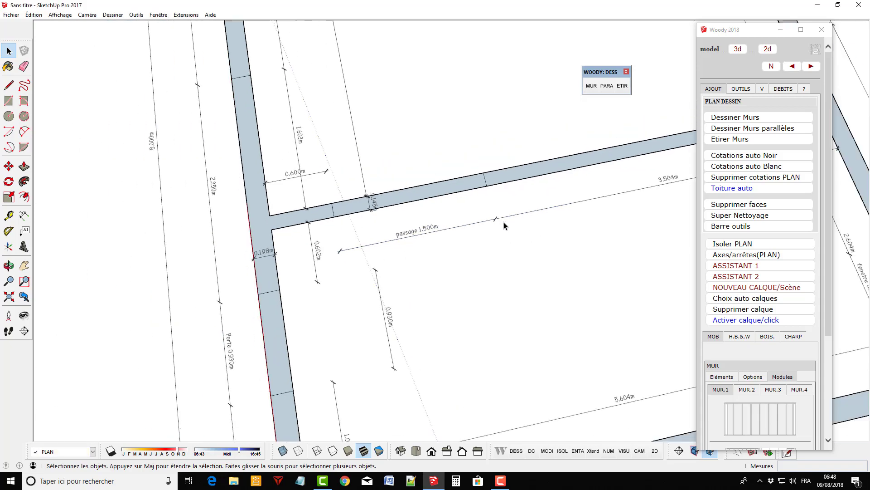
scroll(504, 214, down, 2)
scroll(504, 215, down, 1)
mouse_move(454, 325)
middle_down()
mouse_move(490, 278)
mouse_move(643, 259)
mouse_move(684, 243)
mouse_move(506, 238)
middle_up()
scroll(637, 175, up, 1)
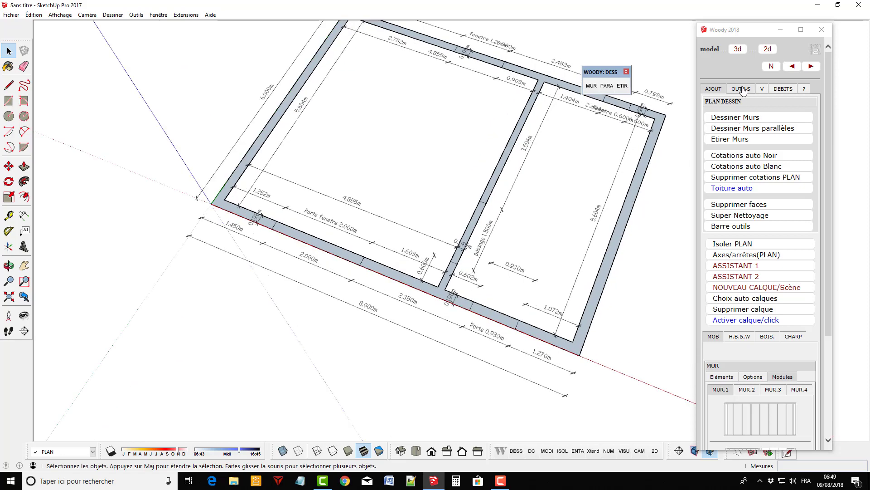
- Close the floating Woody drawing toolbar and create the new current layer Base 1
click(740, 102)
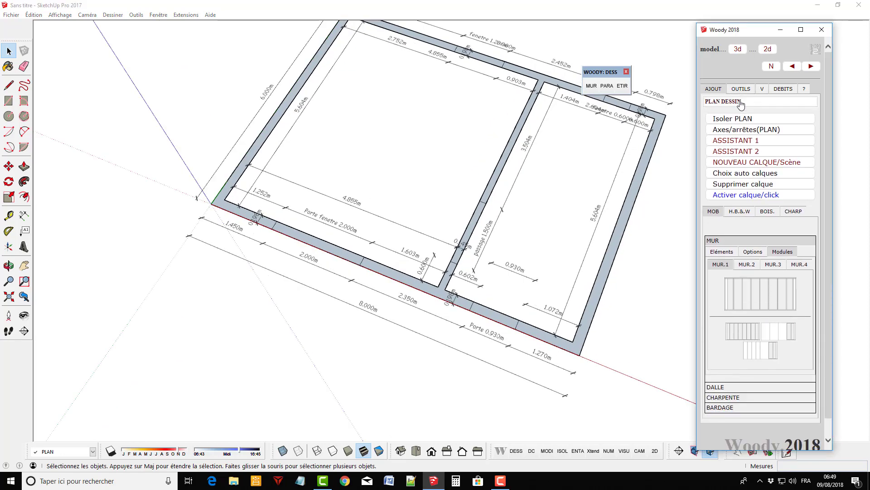
click(626, 72)
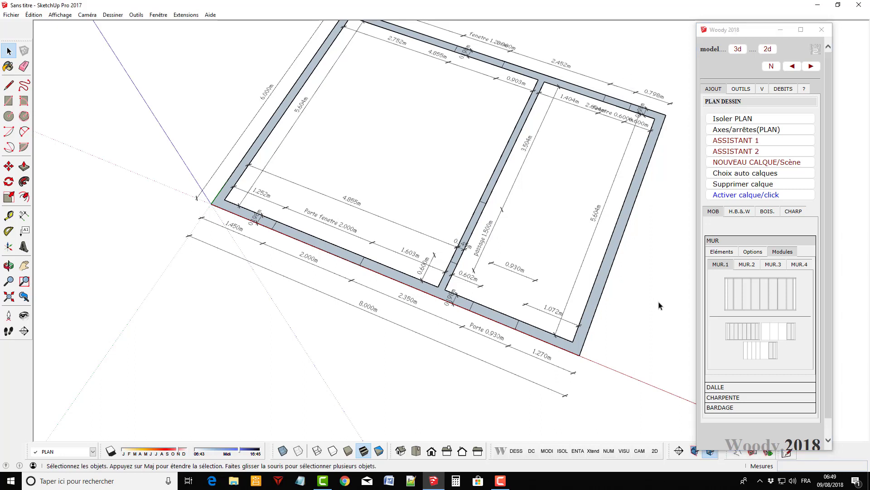
click(741, 164)
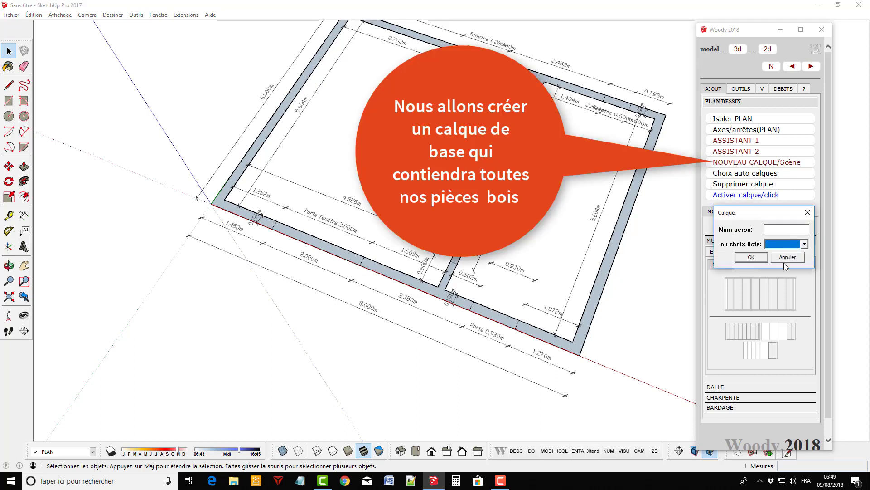
click(747, 259)
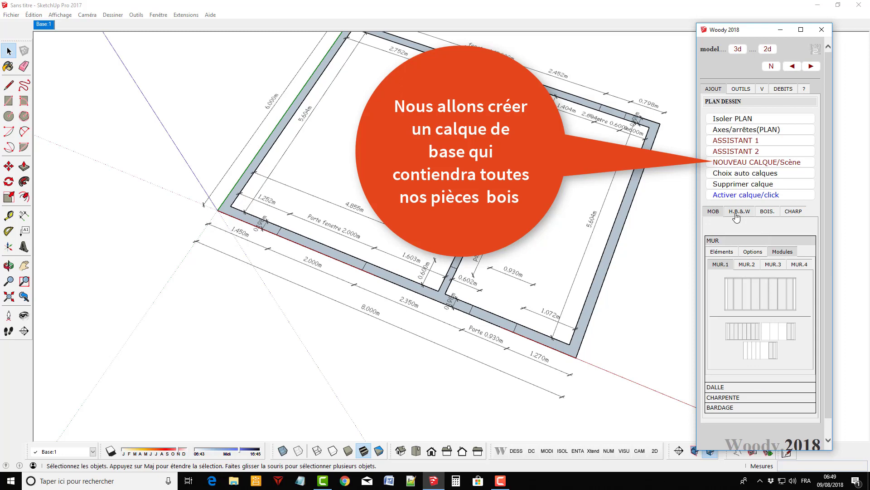
- Set window and door justification to left in Woody's Préférences Projet, keeping wall justification centre
click(738, 212)
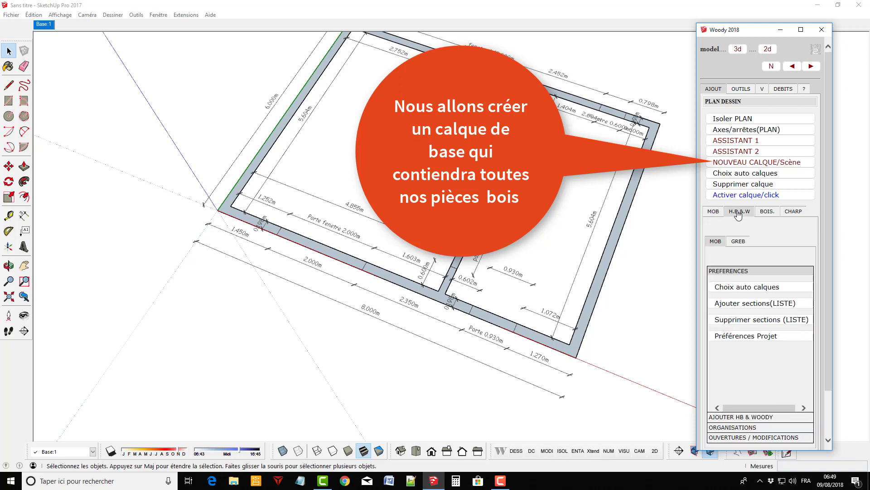
mouse_move(370, 263)
middle_down()
mouse_move(525, 302)
mouse_move(717, 229)
middle_up()
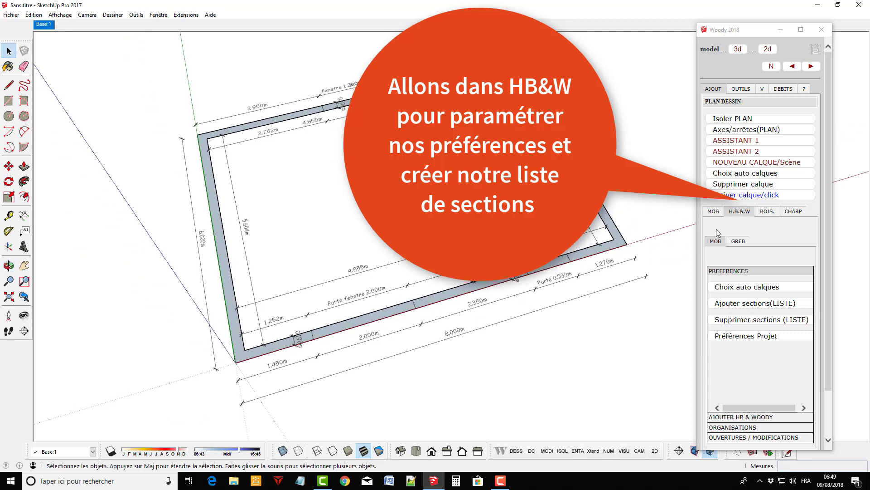
click(731, 417)
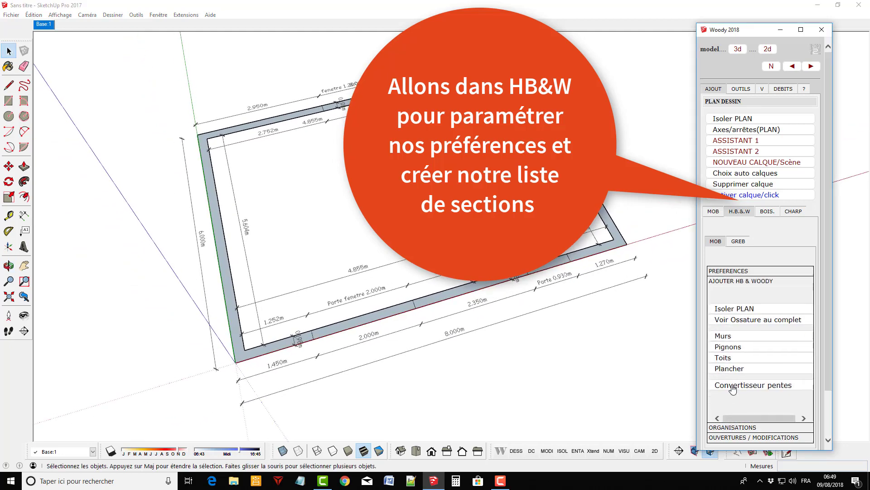
click(727, 272)
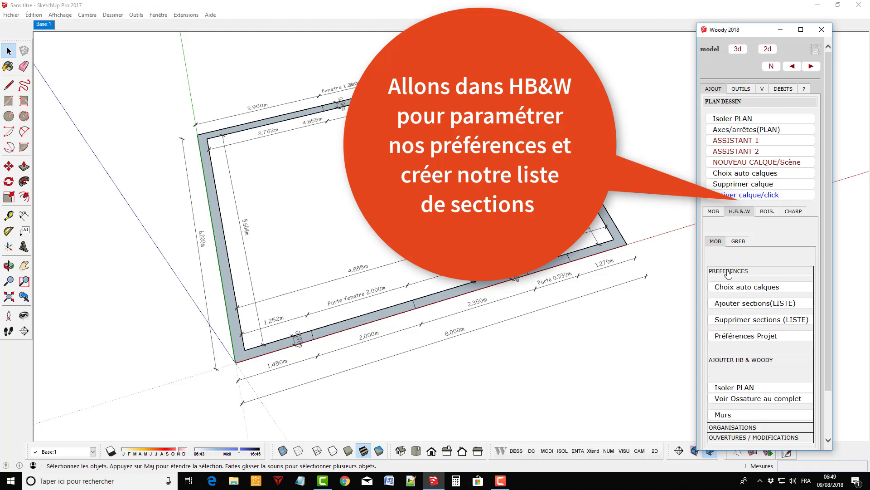
click(733, 338)
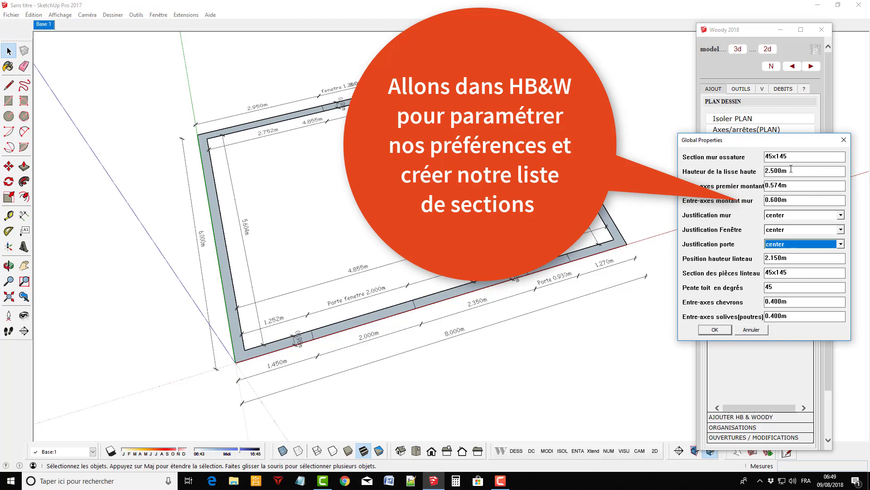
click(841, 229)
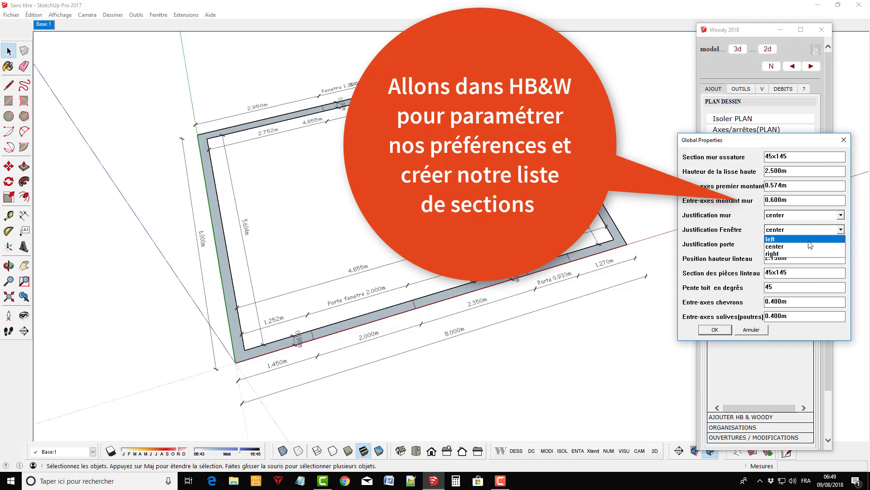
click(809, 241)
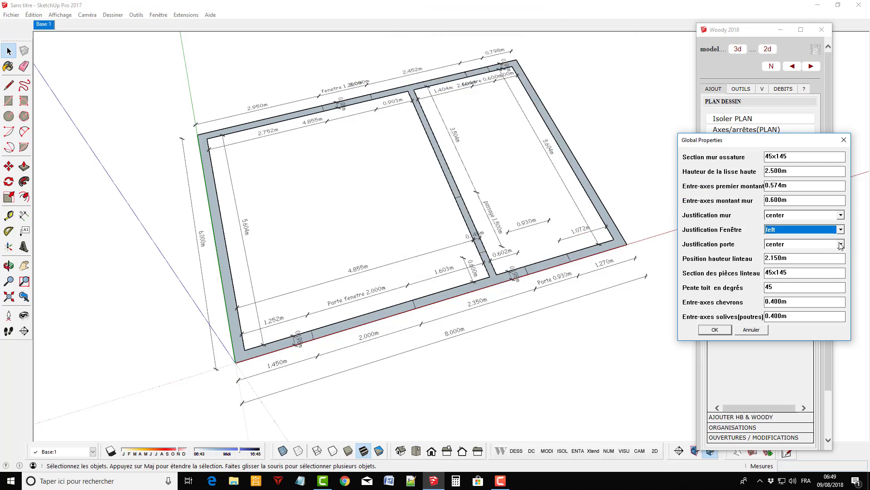
click(841, 244)
click(801, 254)
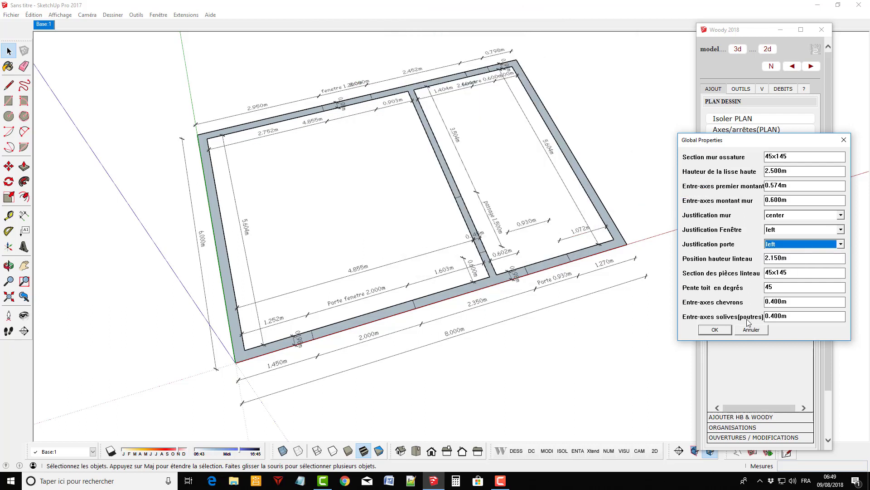
click(721, 333)
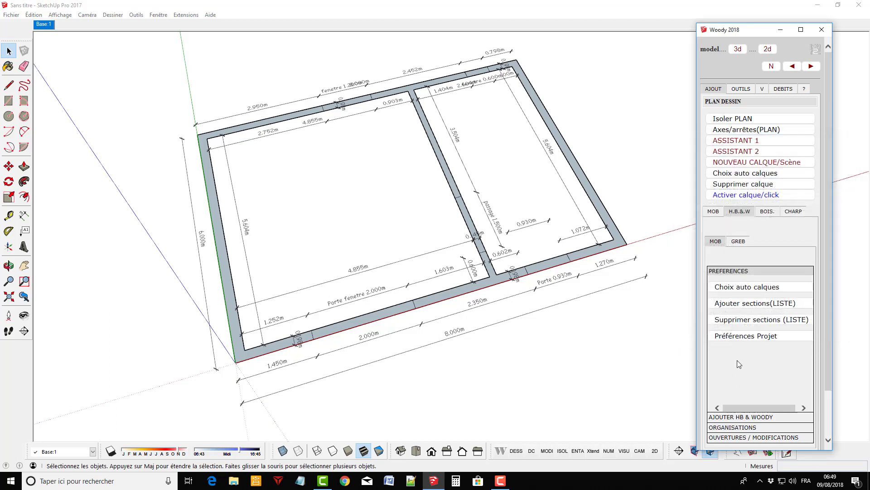
- Add two section sizes to Woody's section list, the second being 50x22
click(748, 308)
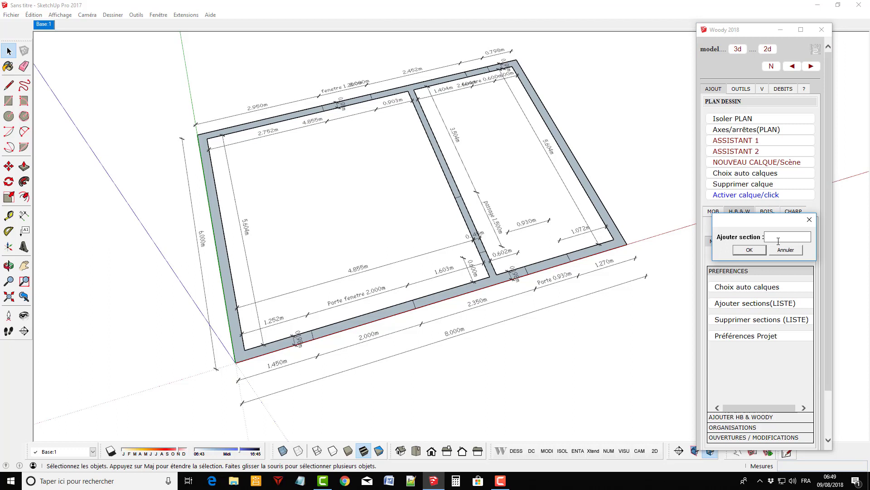
text(1)
text(96x9)
click(749, 249)
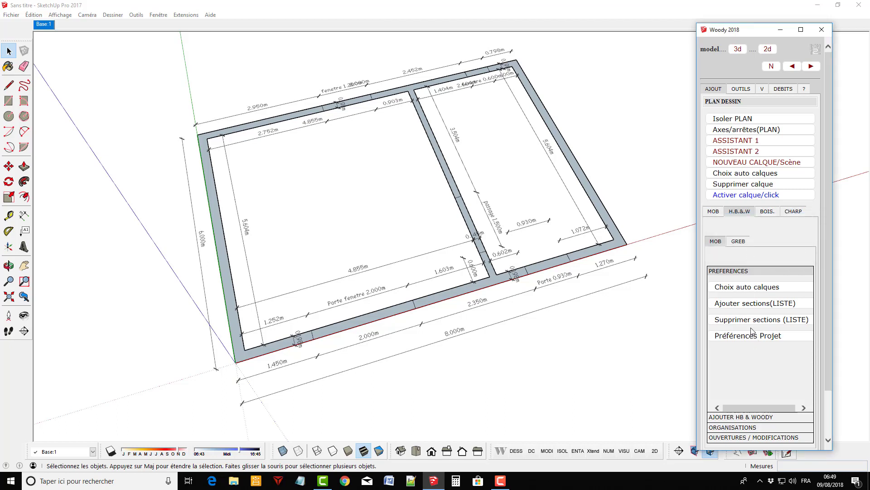
click(751, 307)
text(50x22)
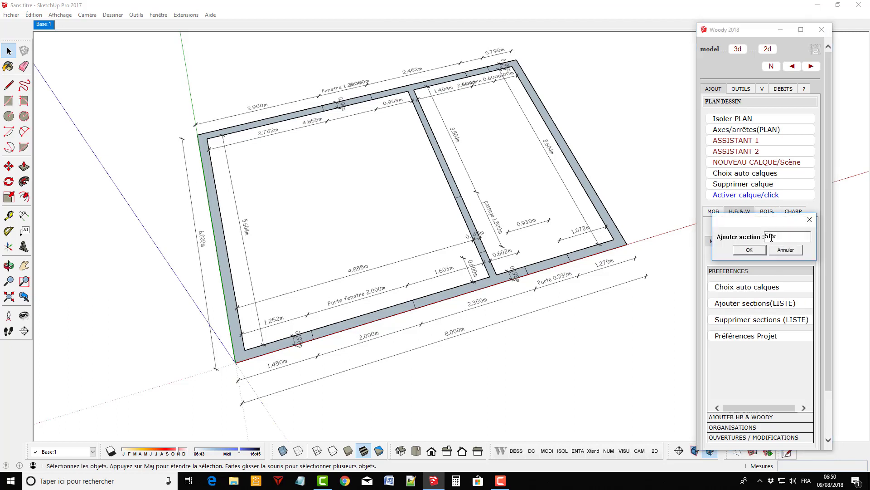
click(750, 250)
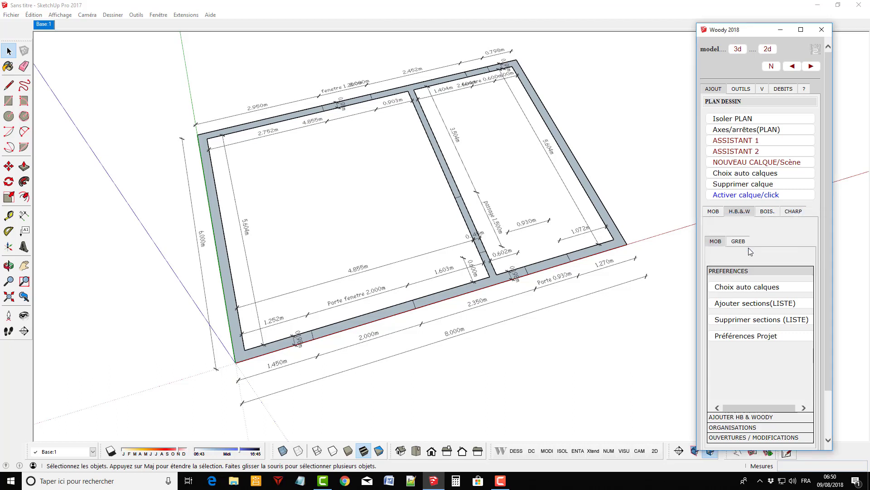
- Save the model as exemple01.skp in Documents
click(472, 392)
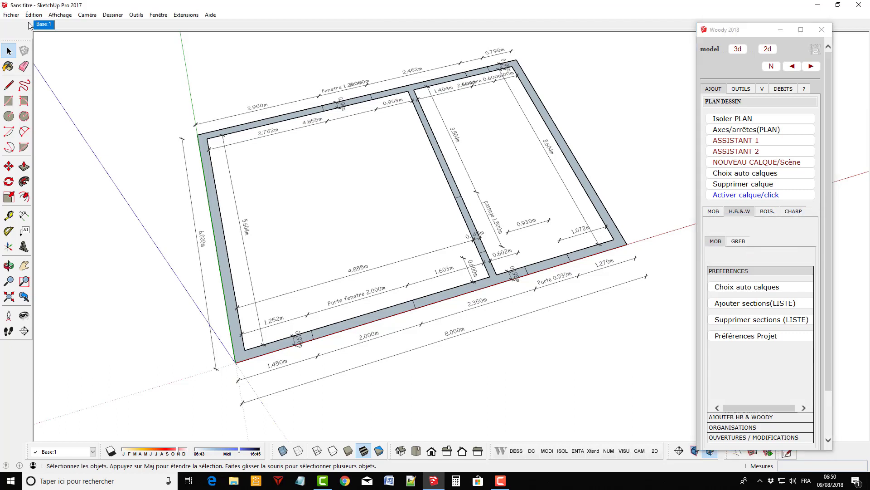
click(11, 14)
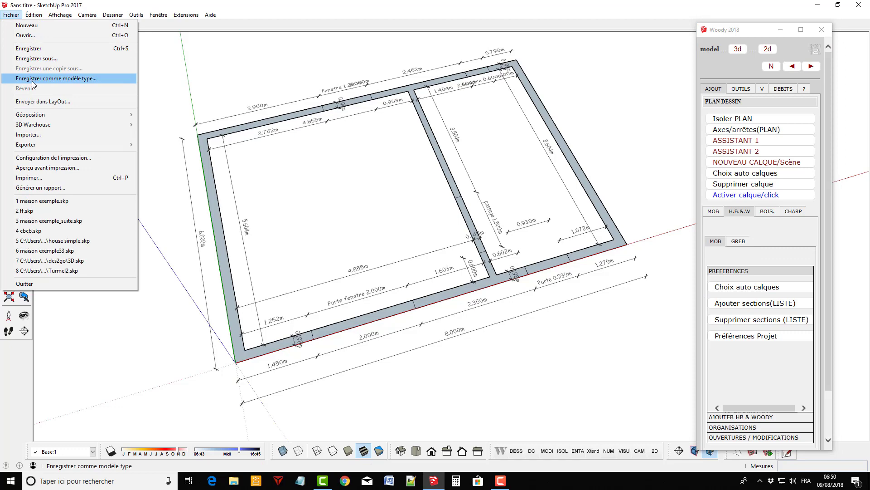
click(27, 48)
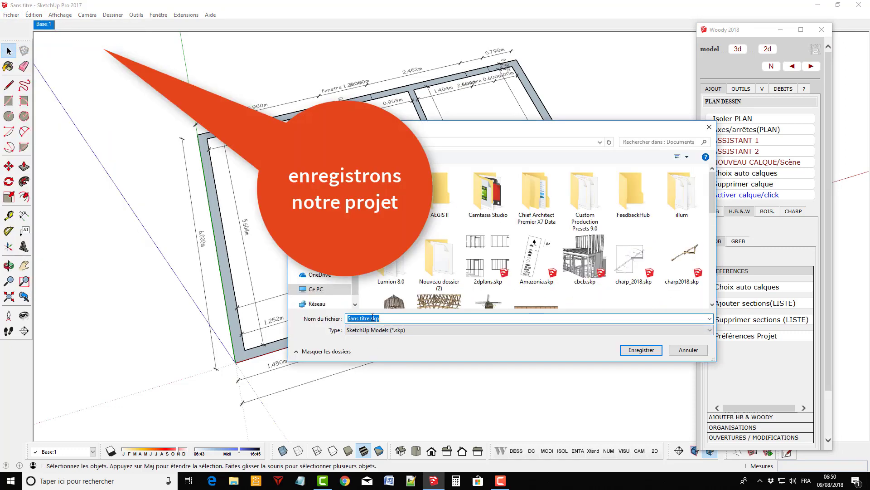
drag(371, 317, 338, 318)
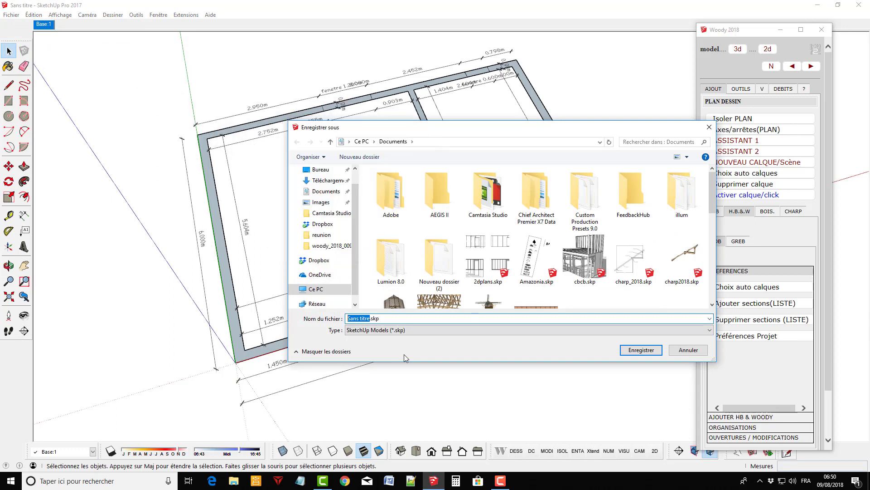
text(e)
text(xemple)
text(1)
key(BackSpace)
text(01)
click(643, 350)
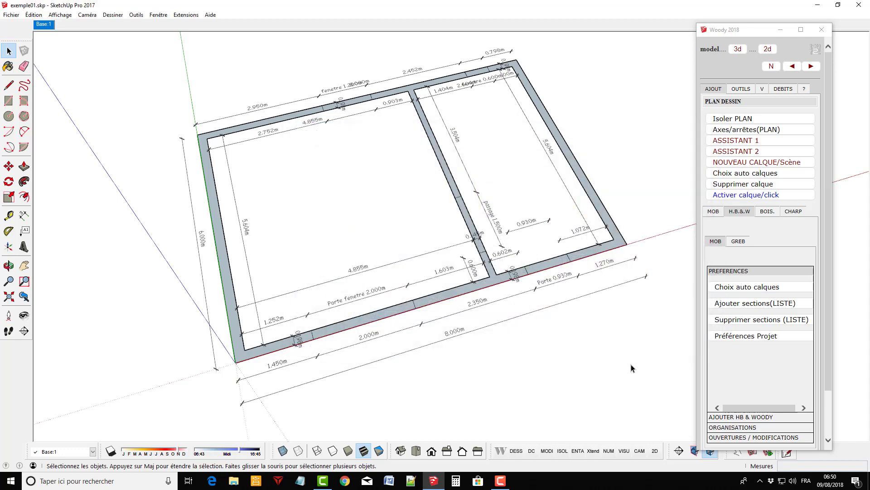